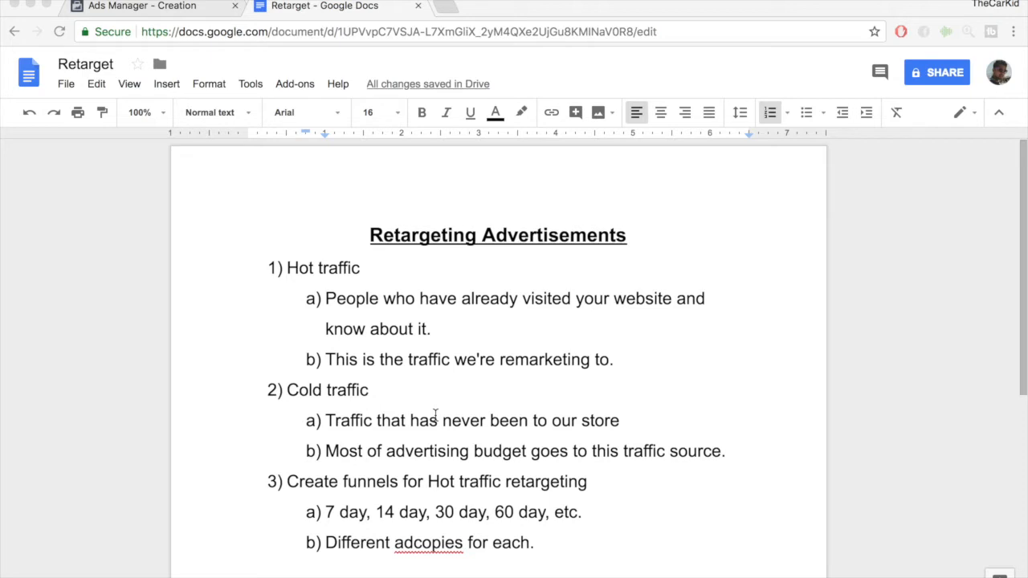
Switch to the Ads Manager campaign creation page and choose Catalog sales as the marketing objective
scroll(436, 415, "down", 2)
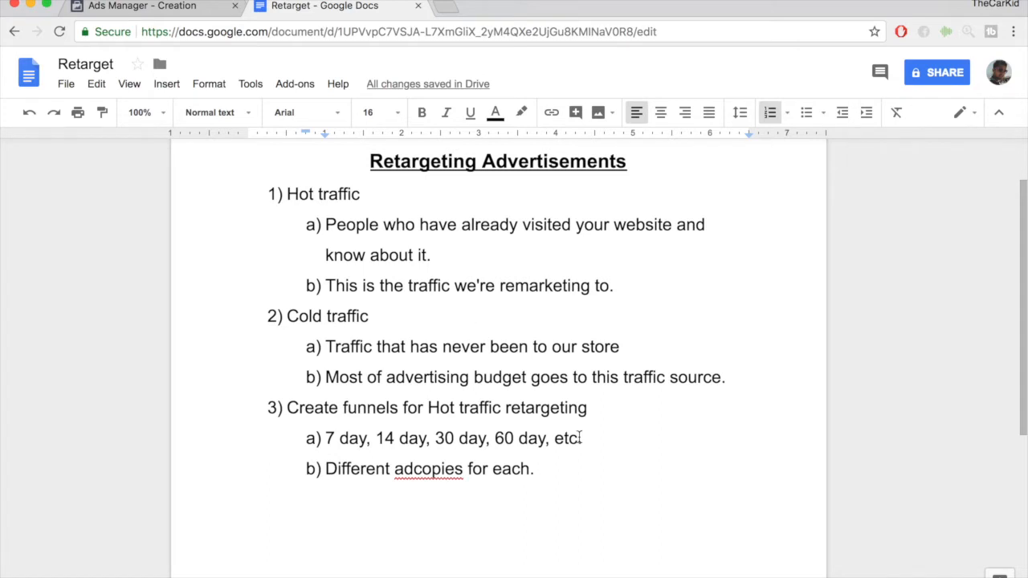
left_click(206, 9)
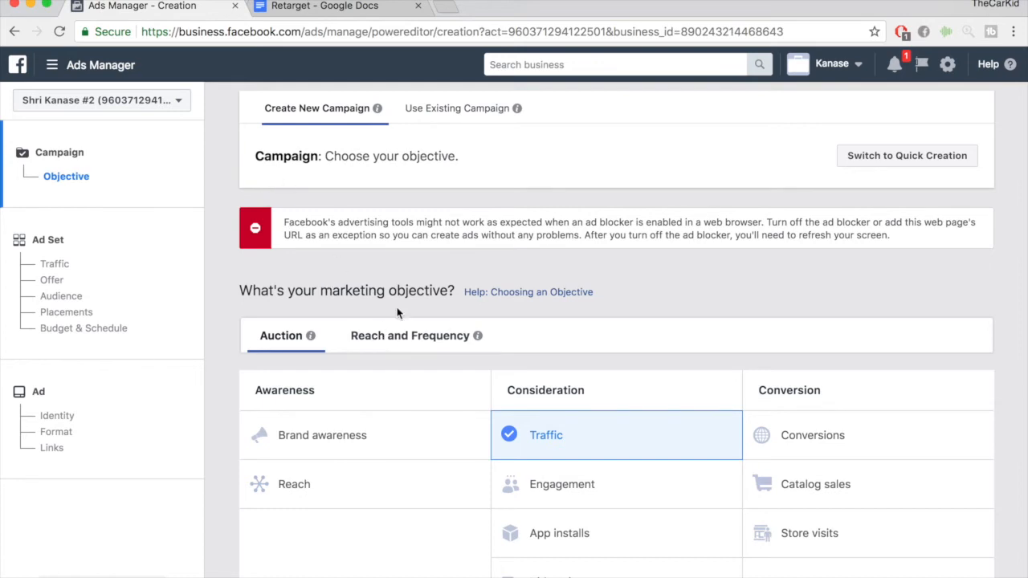
scroll(506, 322, "down", 4)
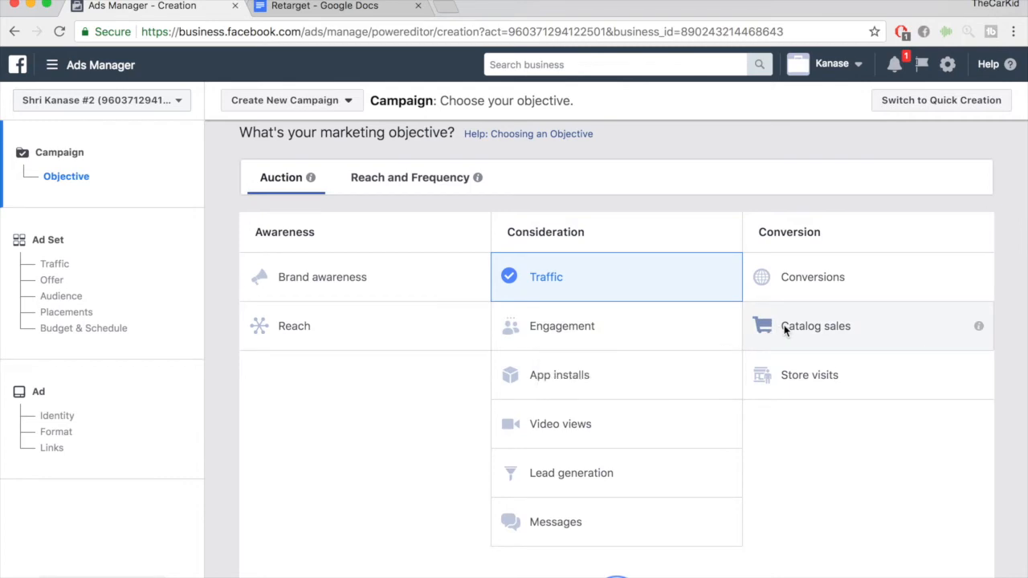
left_click(784, 329)
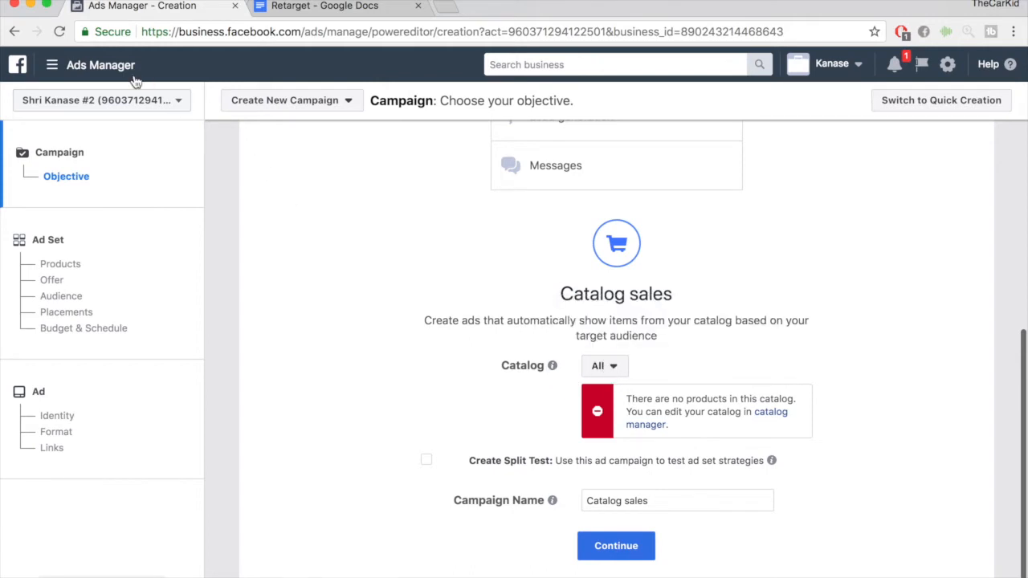
Look up the Catalogs entry in the complete list of Ads Manager tools, then return to the campaign setup
left_click(101, 68)
left_click(157, 438)
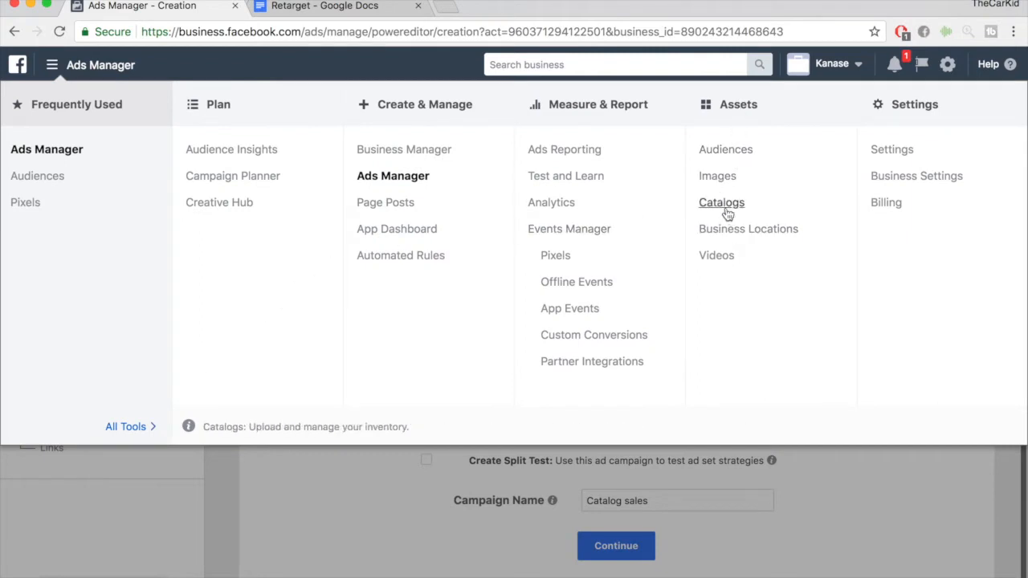
left_click(847, 499)
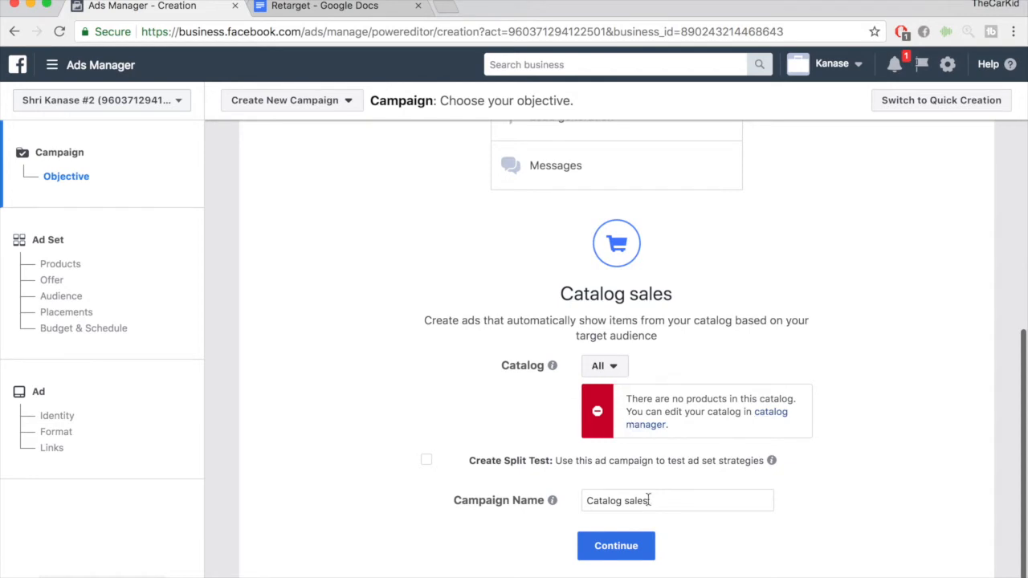
Name the catalog sales campaign "Retargeting" and continue to the ad set settings
scroll(648, 500, "down", 2)
triple_click(623, 440)
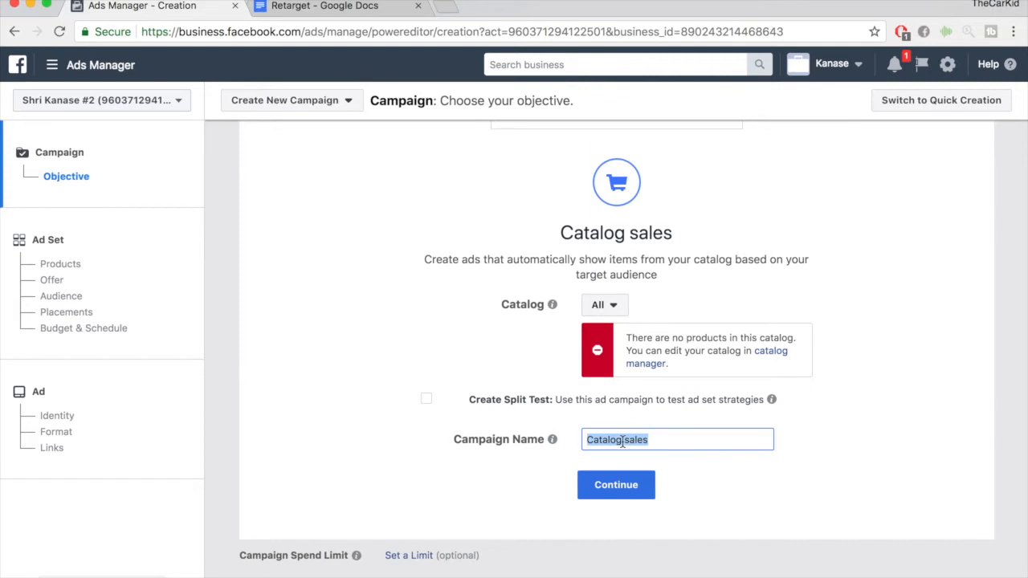
type("Retargeting")
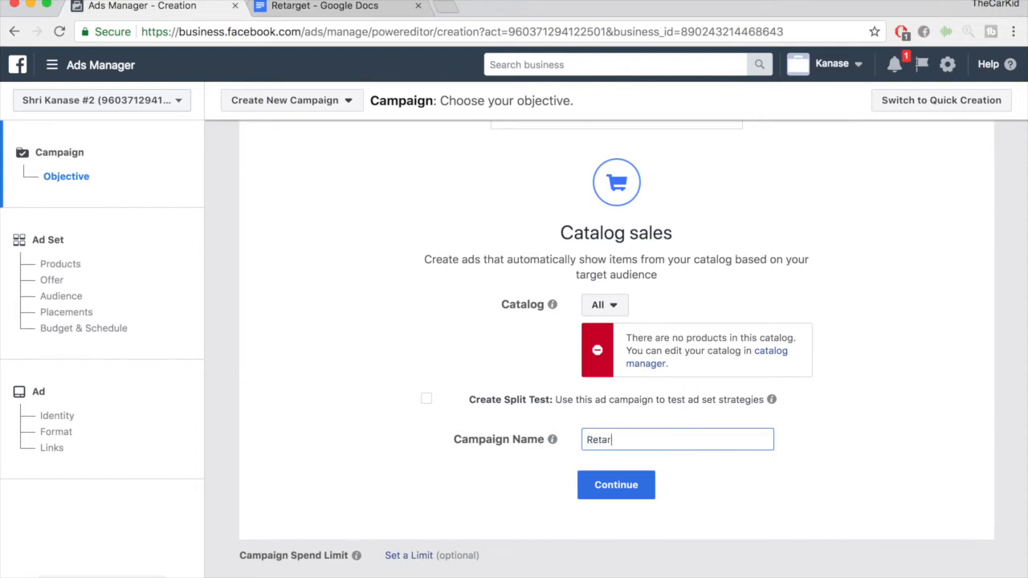
left_click(617, 485)
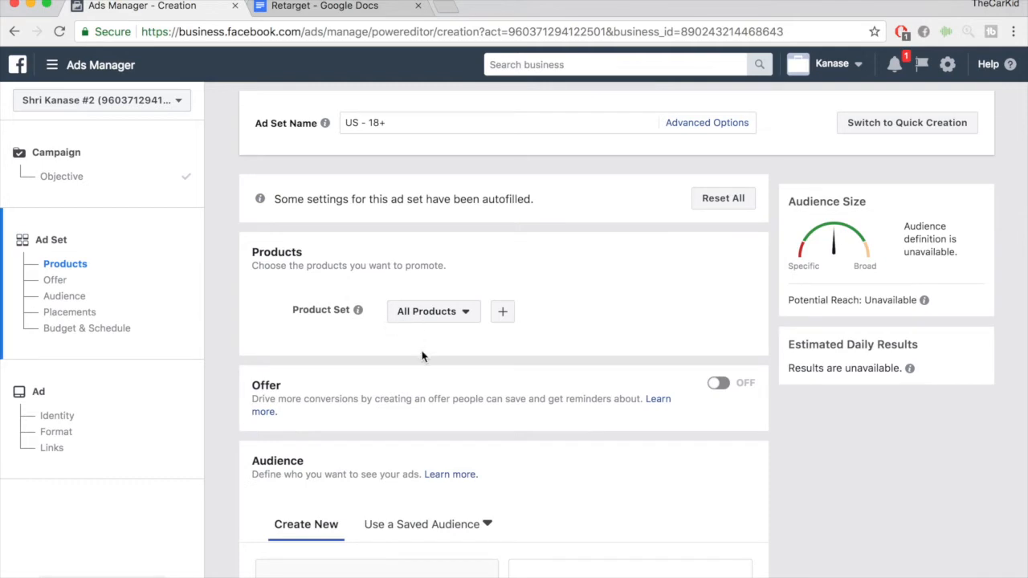
Choose Custom Combination as the retargeting type for the ad set's audience
scroll(424, 356, "down", 4)
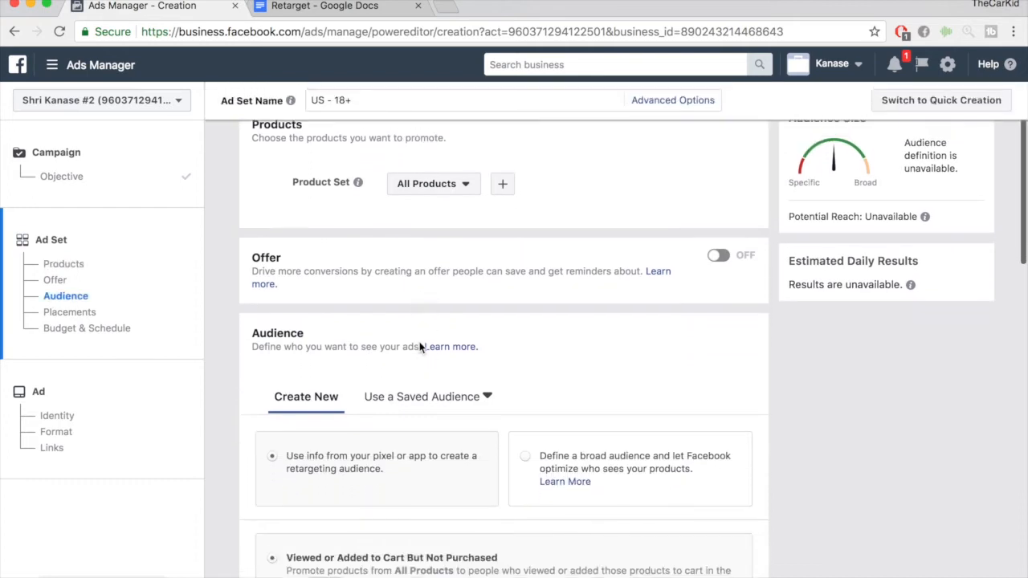
scroll(420, 348, "down", 2)
scroll(419, 347, "down", 1)
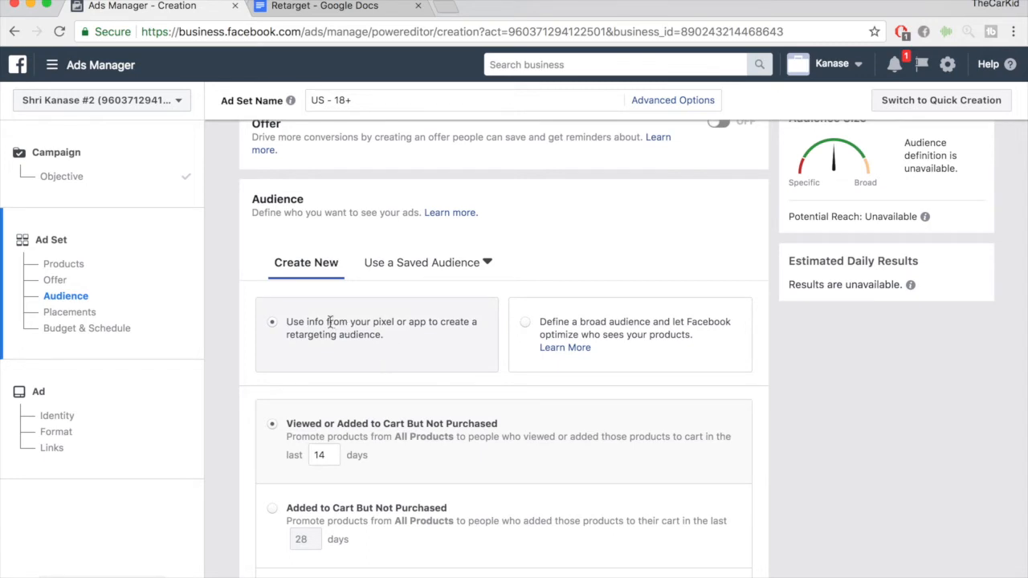
scroll(337, 329, "down", 3)
scroll(342, 336, "down", 4)
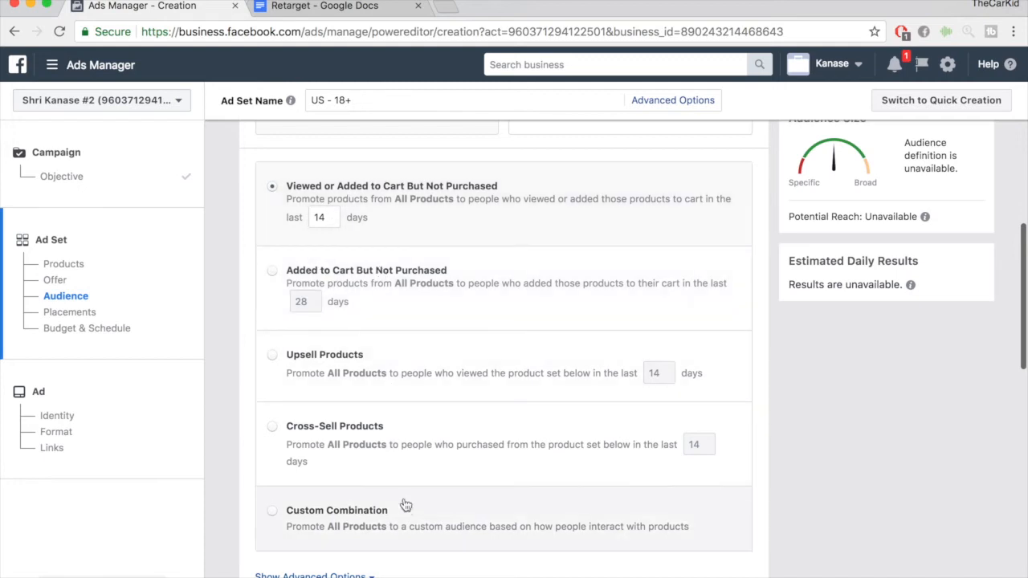
left_click(272, 512)
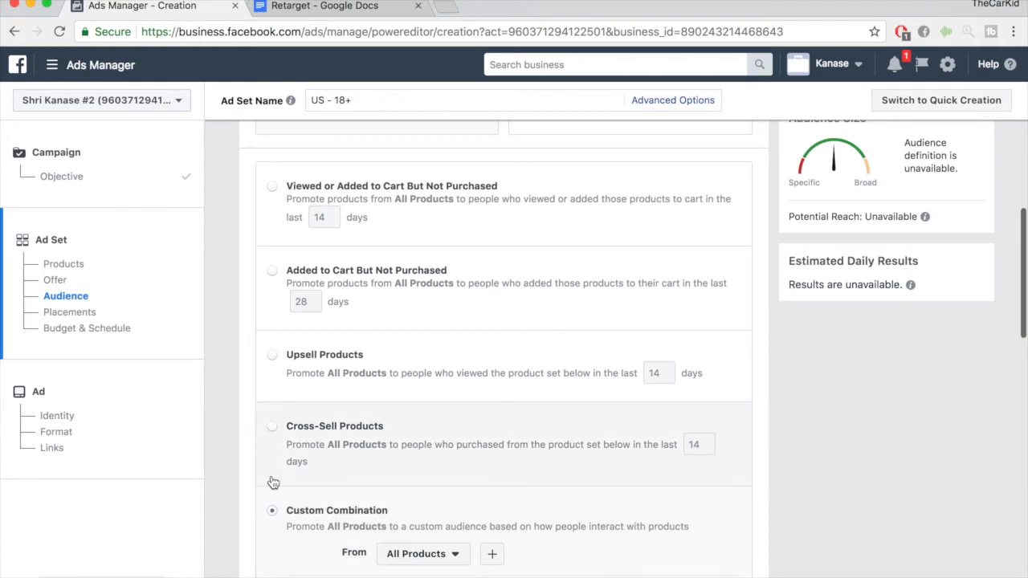
Remove the Added to cart inclusion and set the Viewed product interaction to the last 7 days
scroll(316, 554, "down", 2)
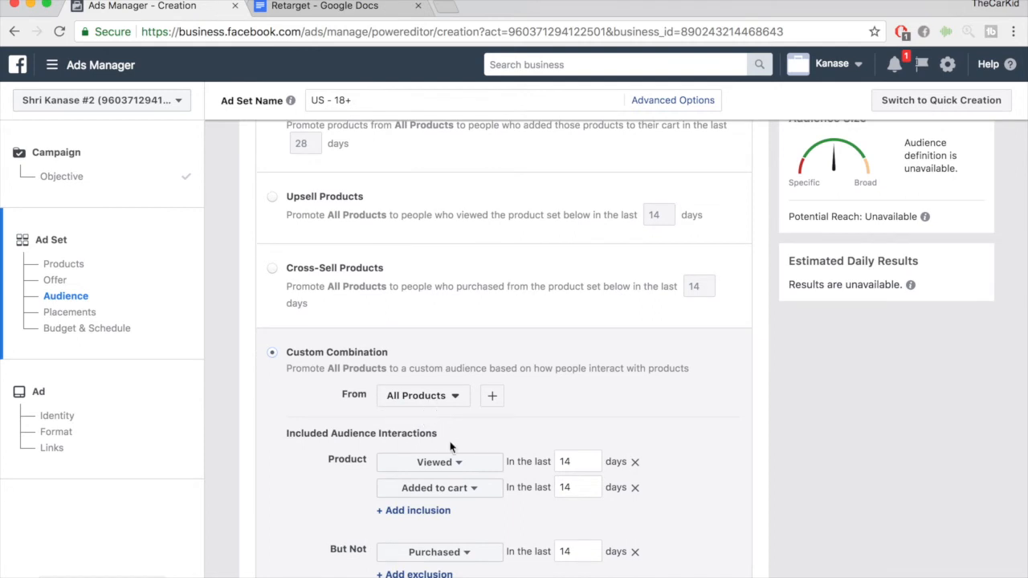
scroll(449, 448, "down", 2)
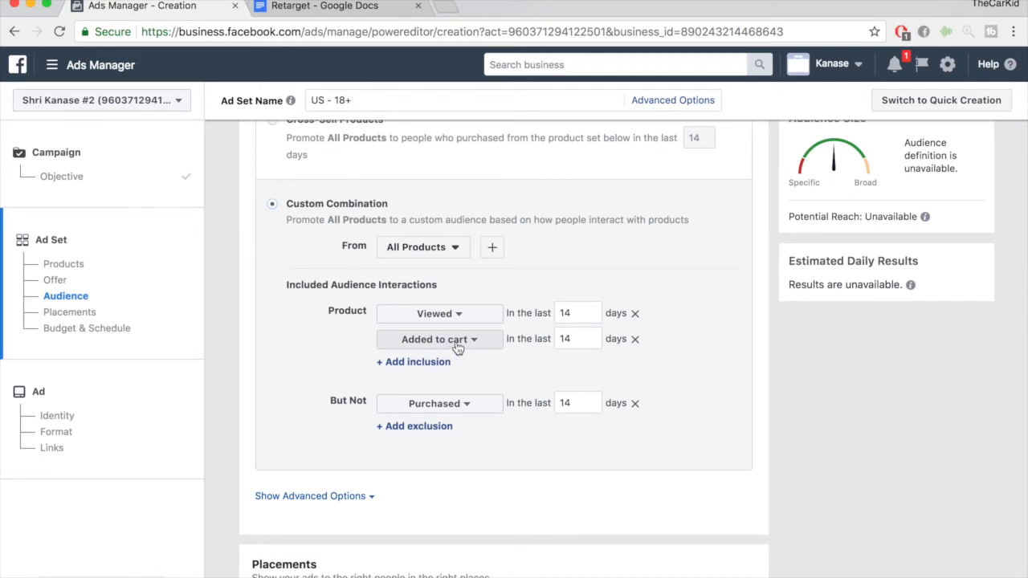
left_click(635, 341)
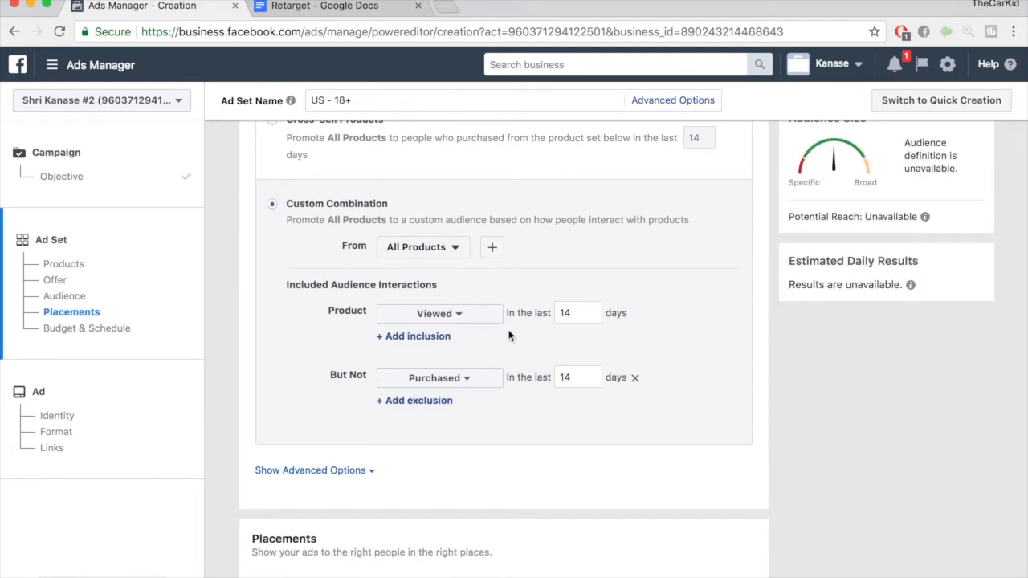
double_click(579, 316)
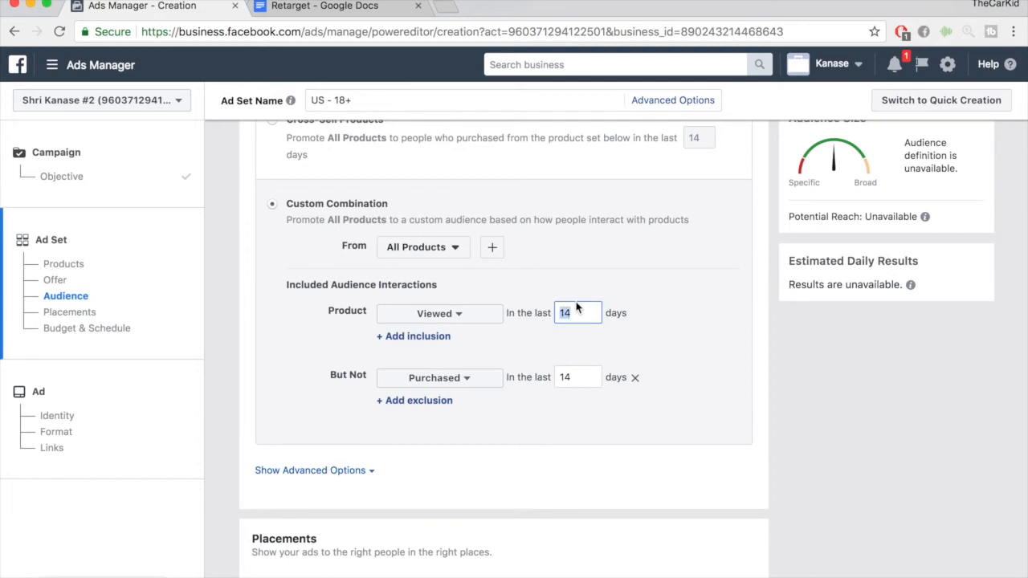
type("7")
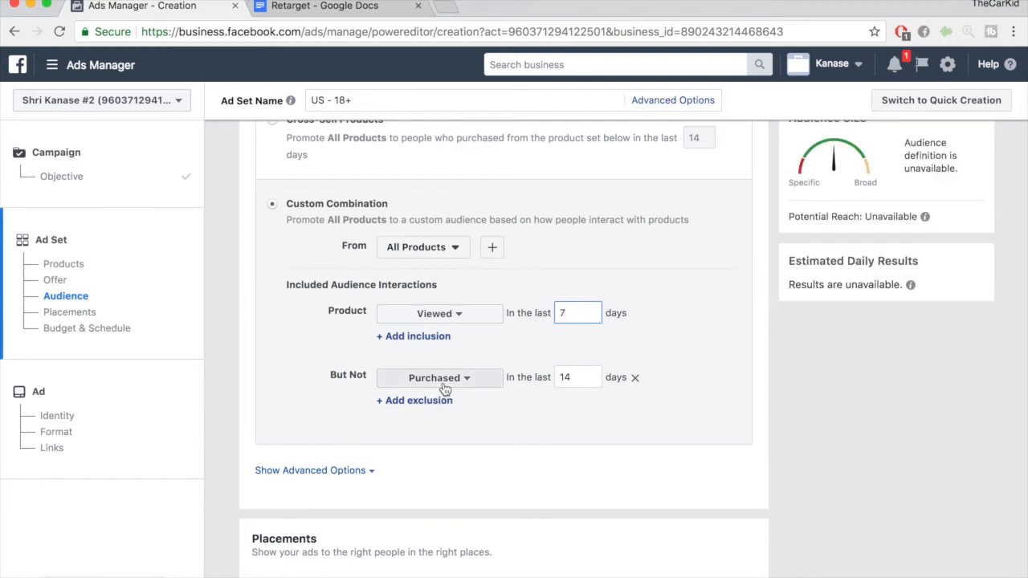
Change the audience exclusion to Added to cart in the last 7 days
left_click(446, 389)
left_click(447, 421)
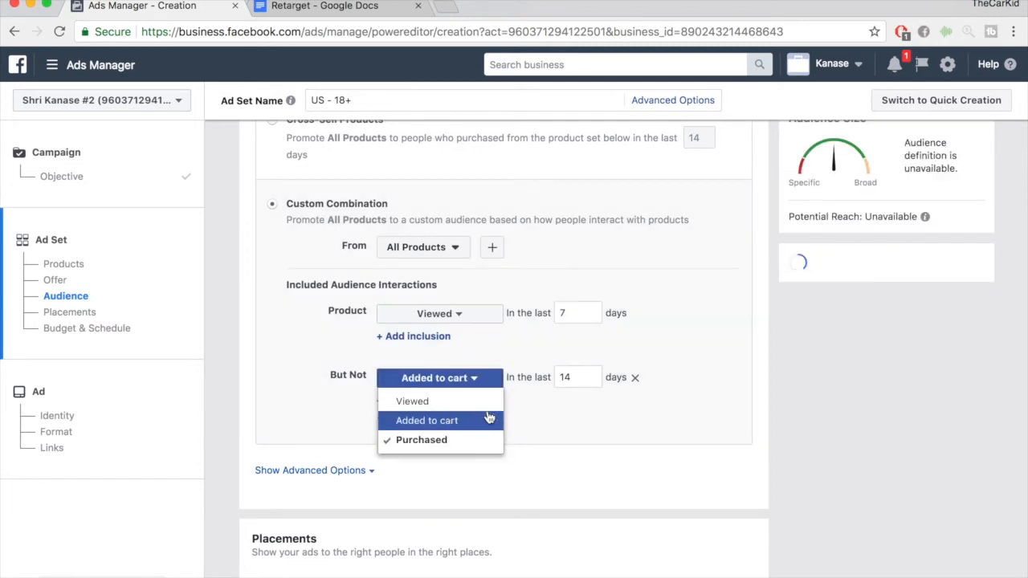
double_click(577, 380)
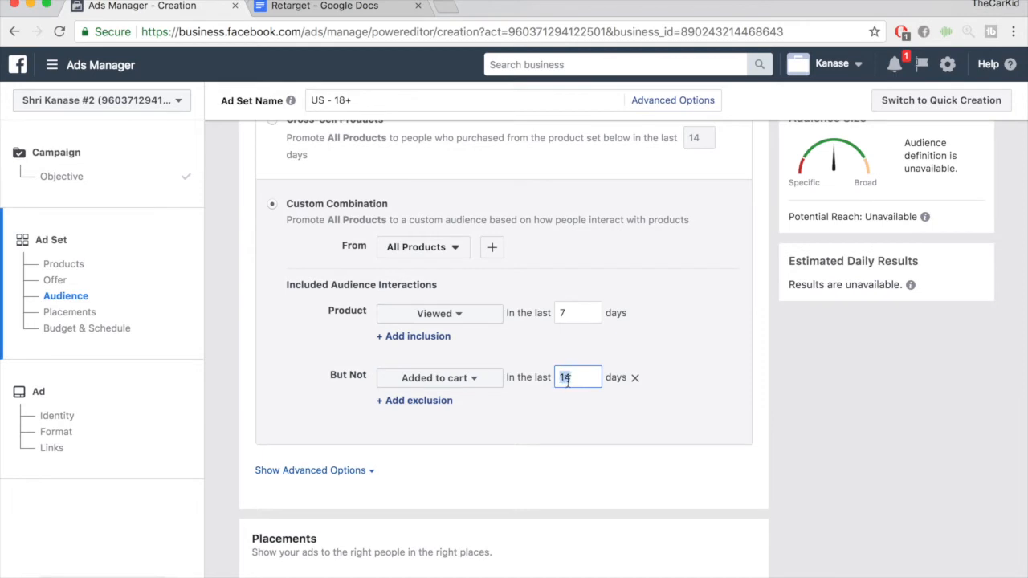
type("7")
Switch the ad set from automatic placements to Edit Placements
scroll(572, 387, "down", 5)
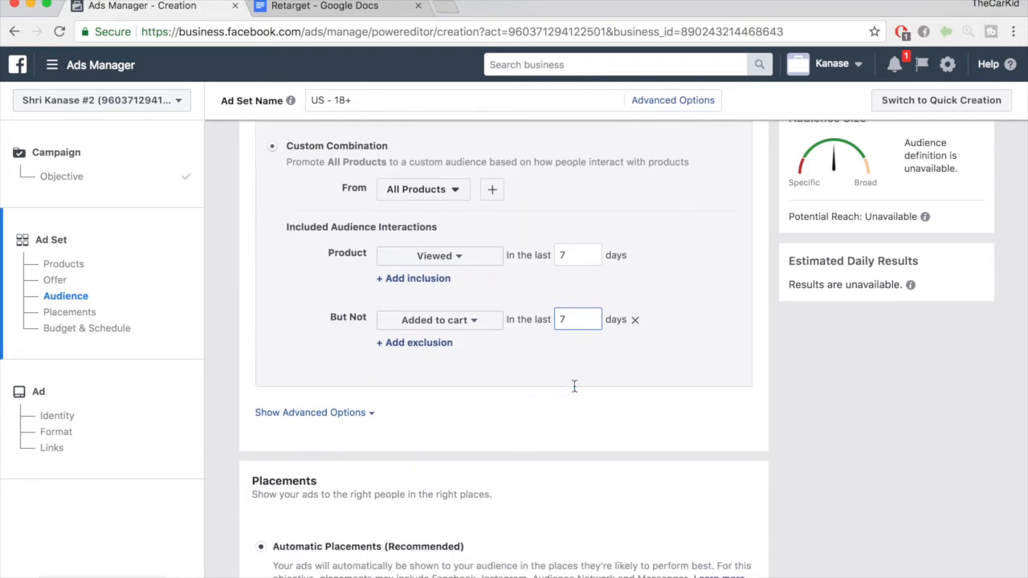
scroll(389, 419, "down", 1)
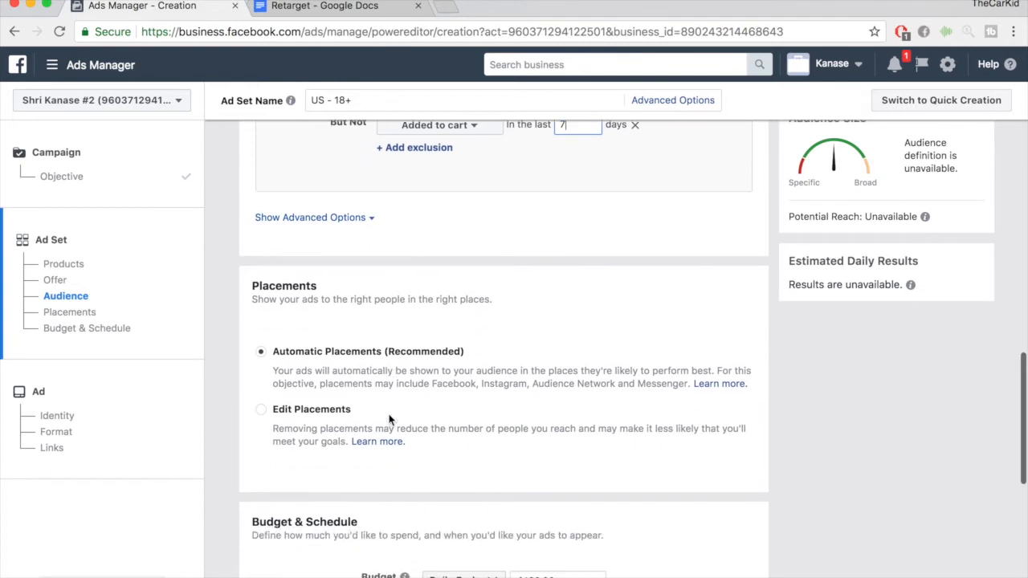
left_click(261, 410)
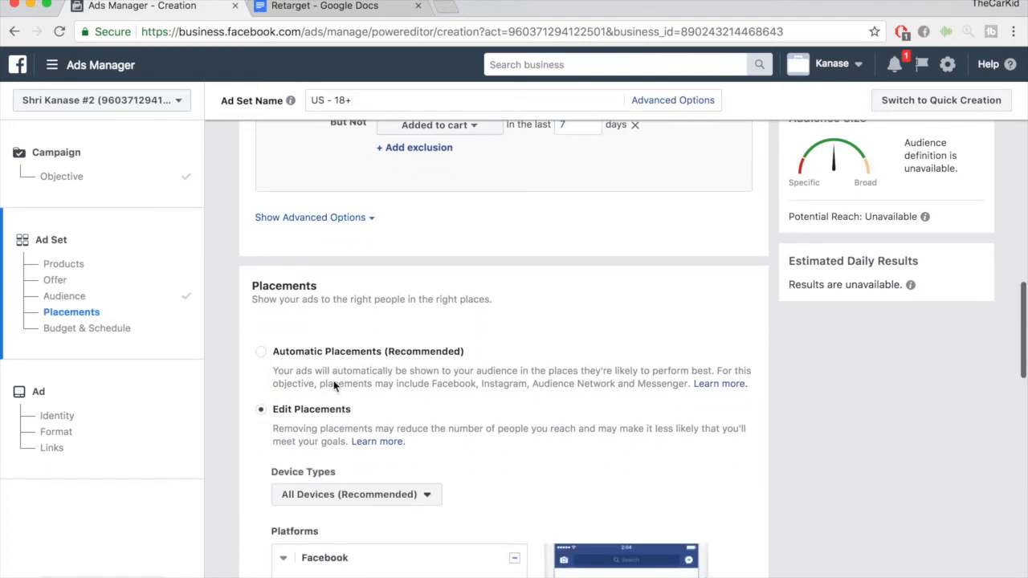
Deselect the Instagram, Audience Network, Messenger and Facebook Marketplace placements, leaving only Facebook Feeds and Right Column
scroll(362, 380, "down", 2)
scroll(327, 338, "down", 2)
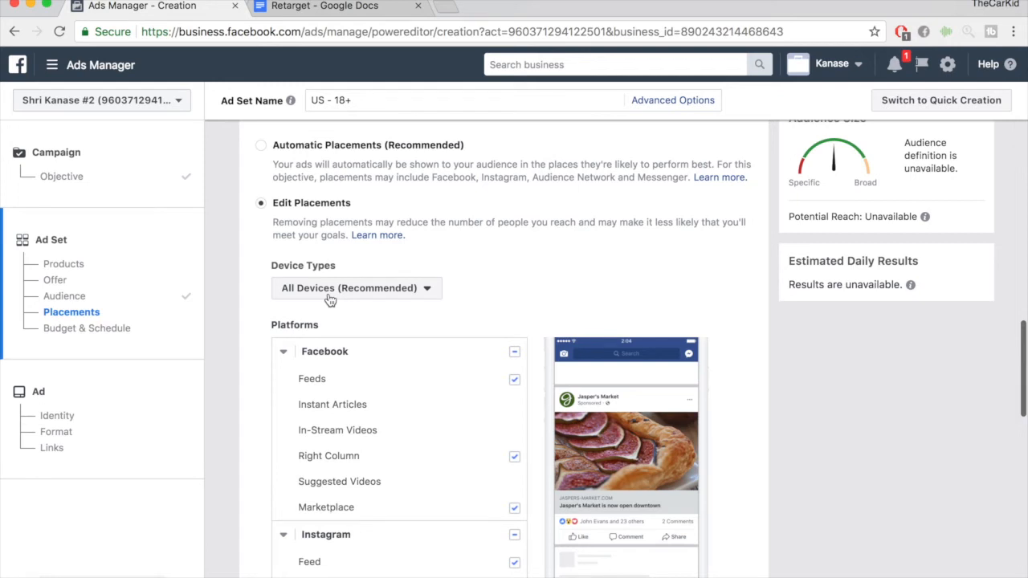
scroll(551, 328, "down", 3)
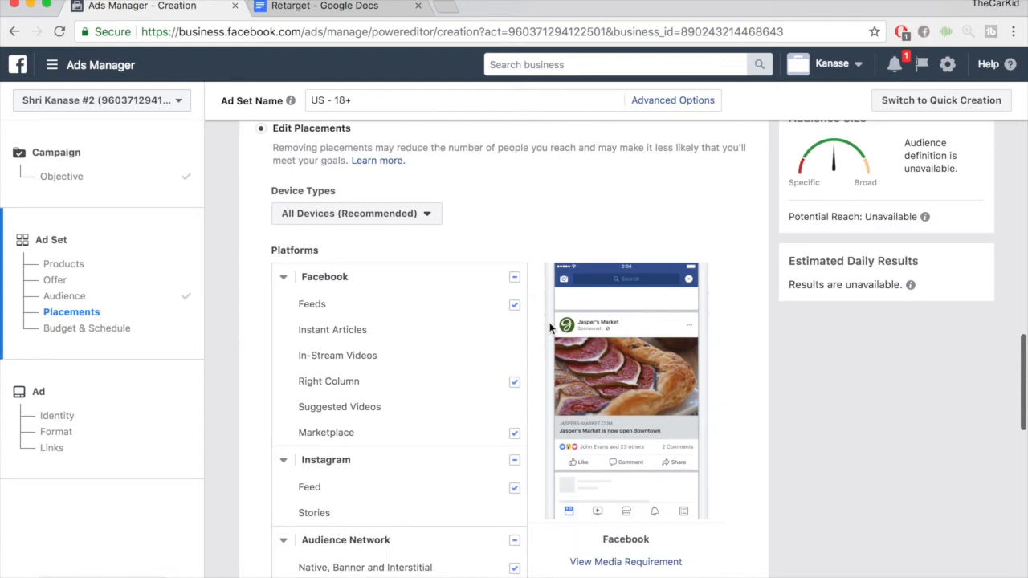
scroll(551, 328, "down", 1)
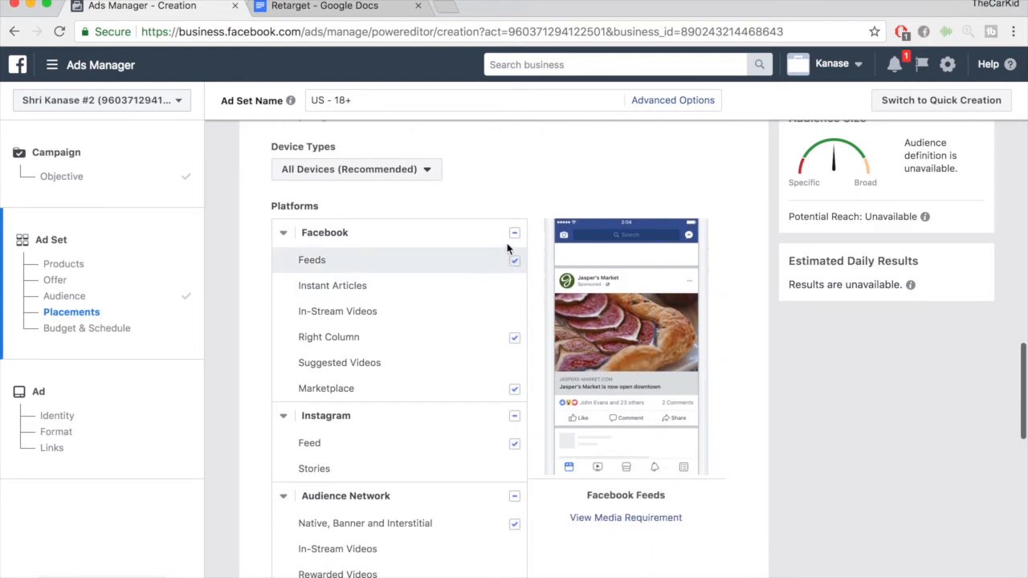
left_click(515, 415)
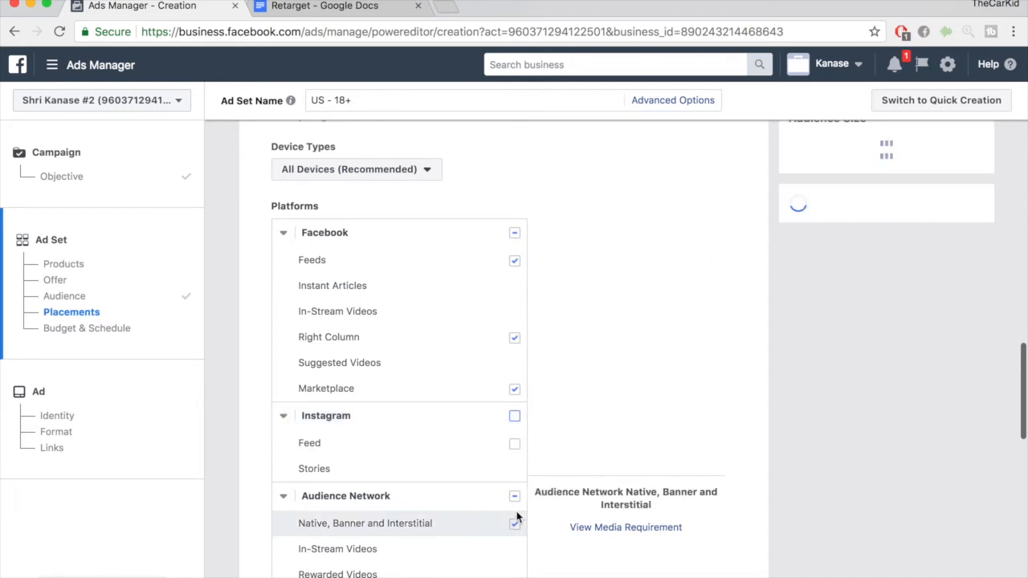
left_click(515, 496)
scroll(526, 498, "down", 3)
left_click(515, 505)
scroll(606, 490, "up", 3)
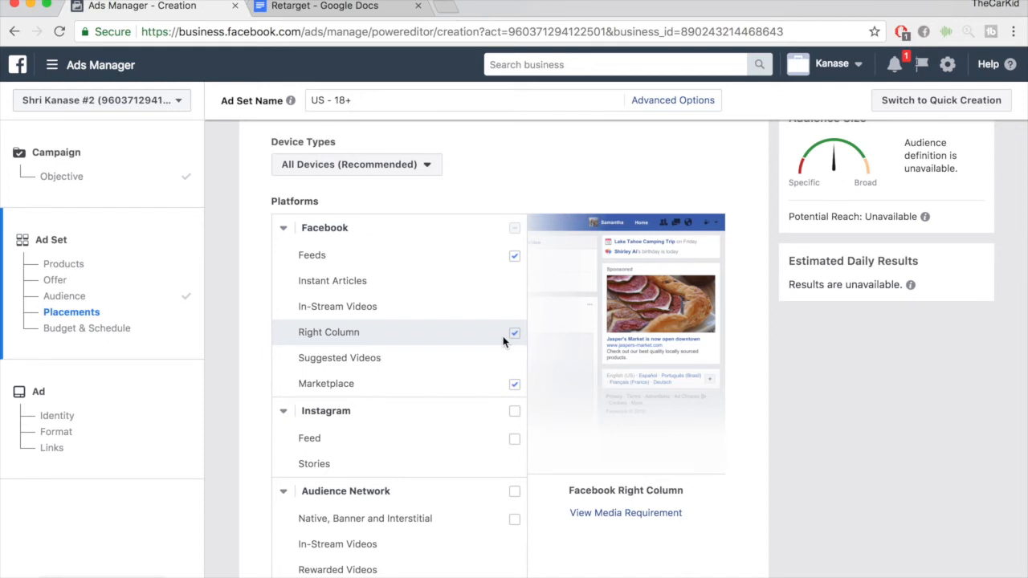
left_click(474, 382)
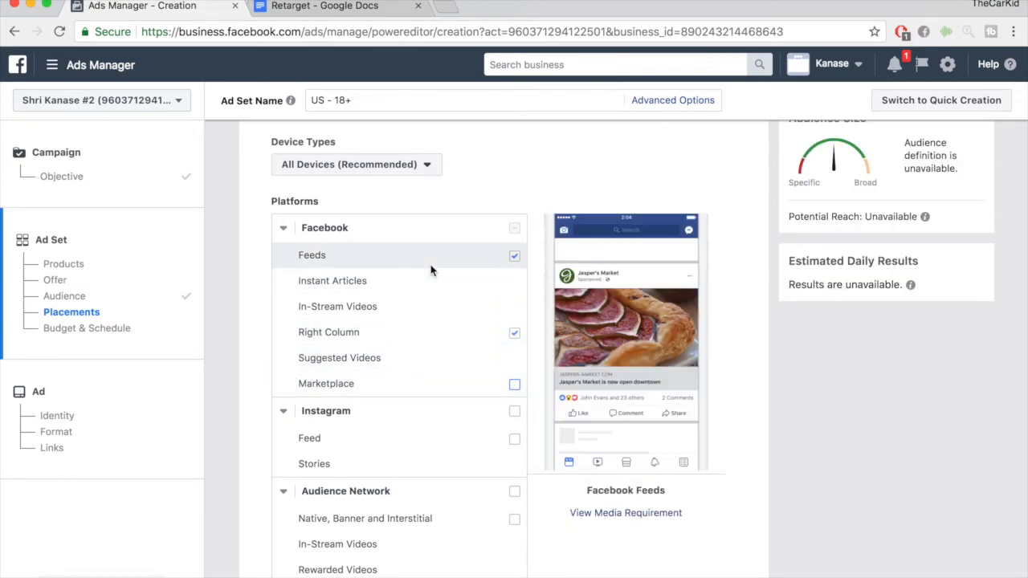
Set the ad set's daily budget to $10 and its schedule to use a start and end date
scroll(594, 328, "down", 5)
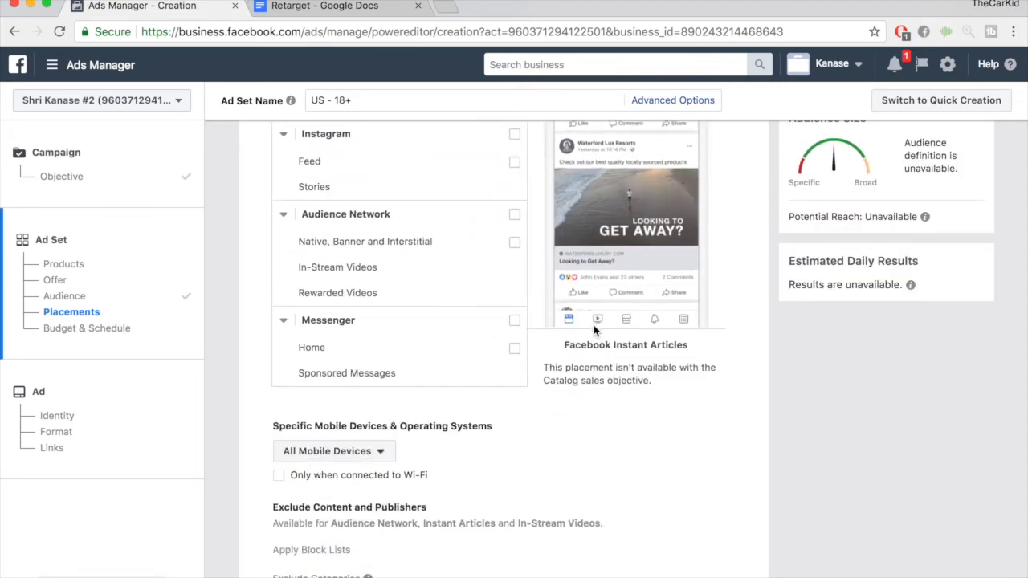
scroll(594, 329, "down", 2)
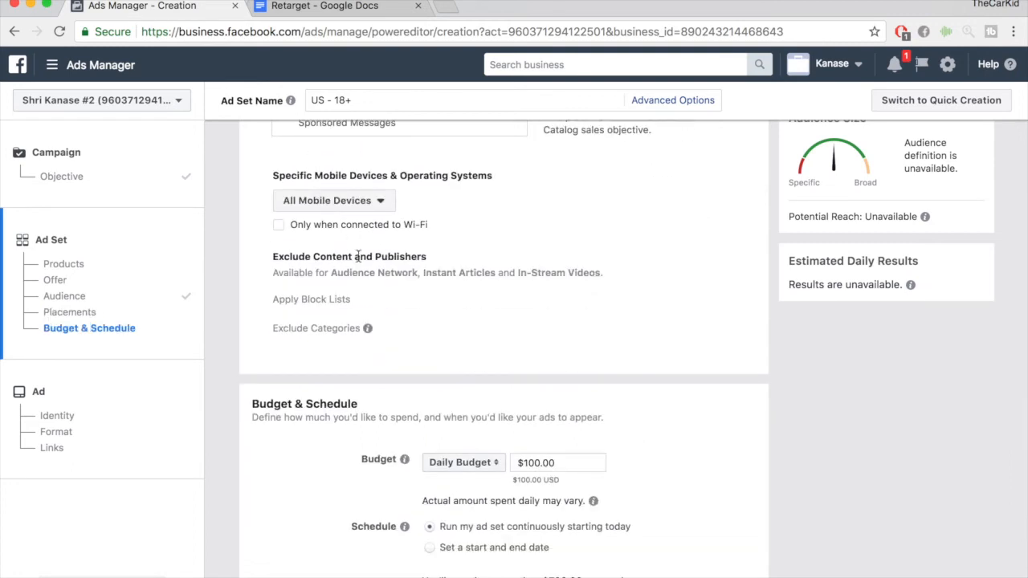
scroll(375, 269, "down", 5)
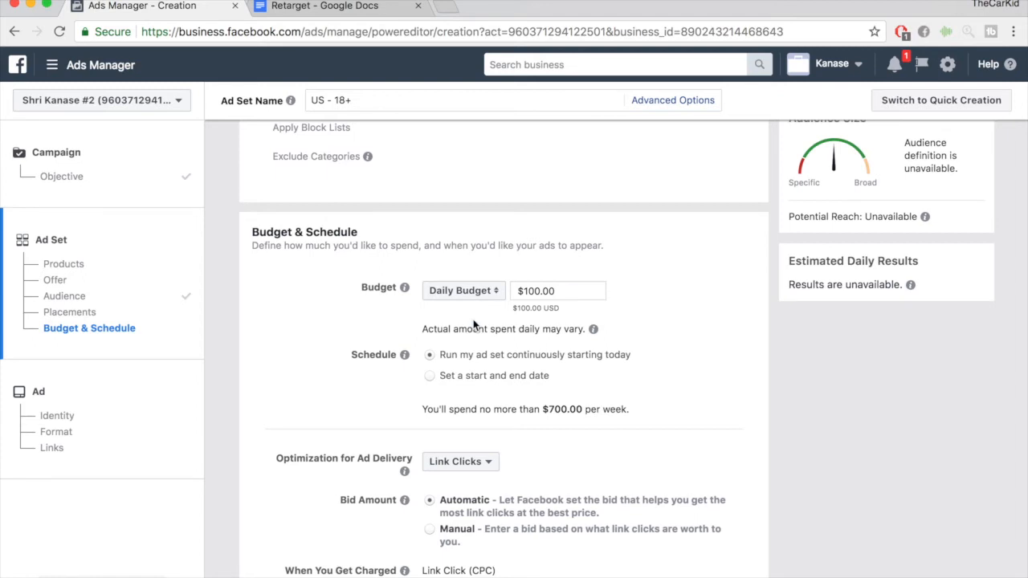
left_click_drag(560, 292, 532, 295)
type("0")
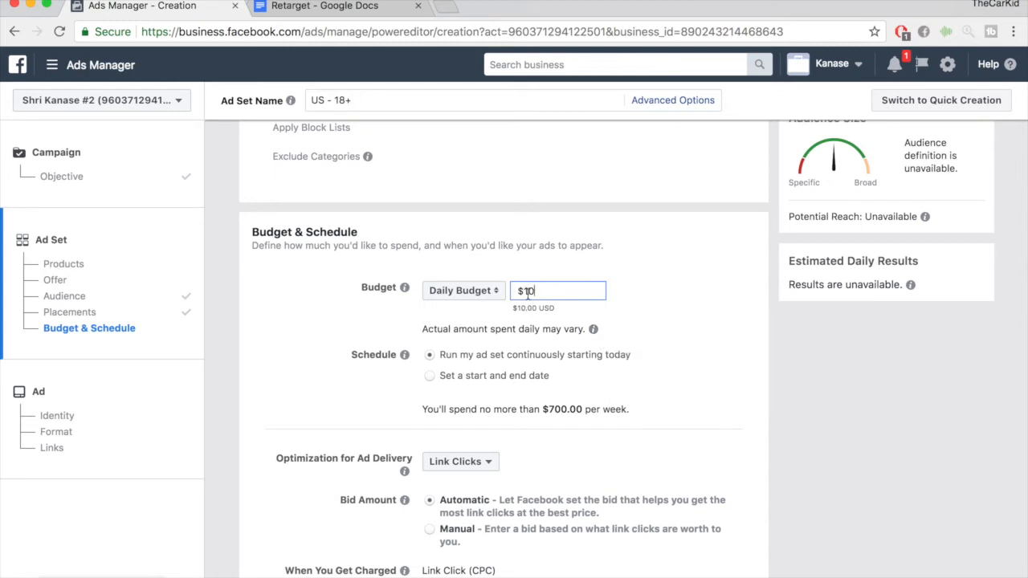
scroll(530, 295, "down", 2)
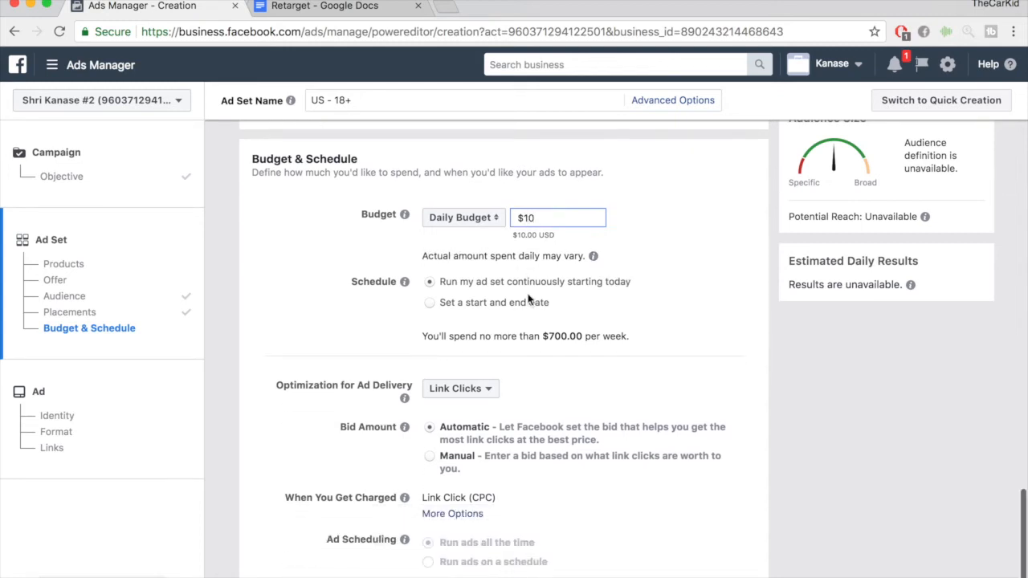
left_click(429, 304)
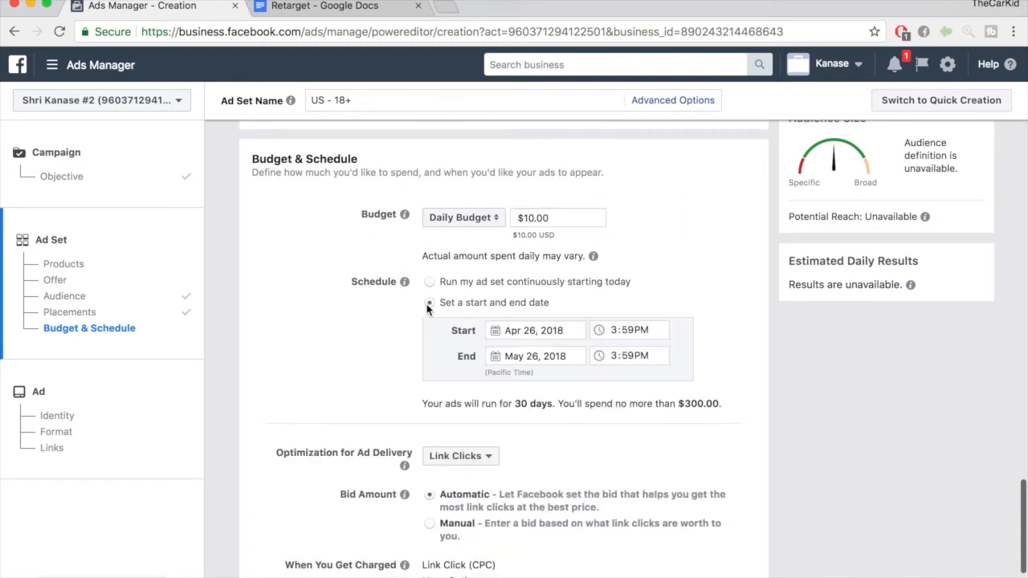
Set the ad set's start to Apr 27, 2018 at 12:00AM
left_click(538, 336)
left_click(634, 470)
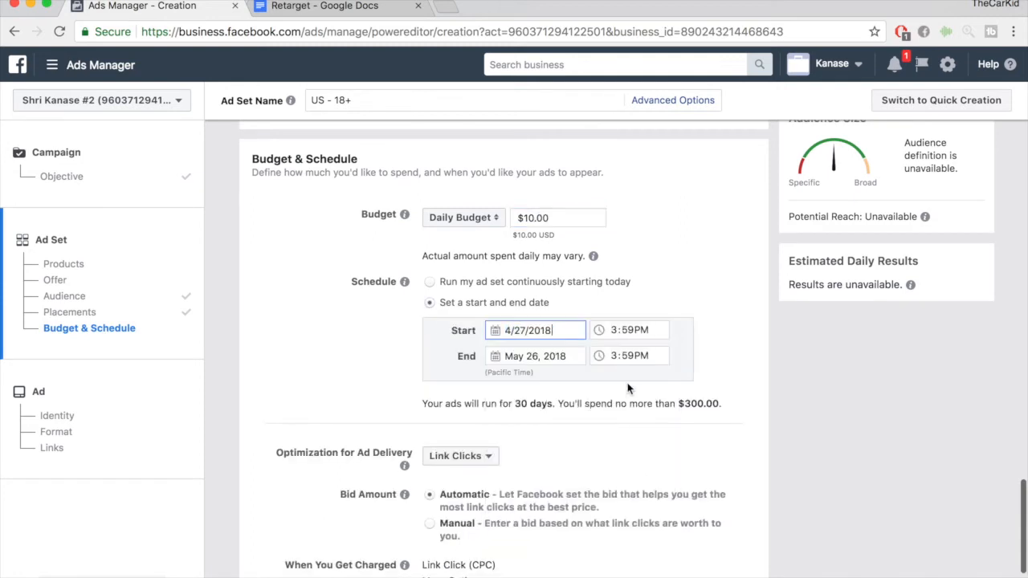
left_click(618, 338)
type("1200")
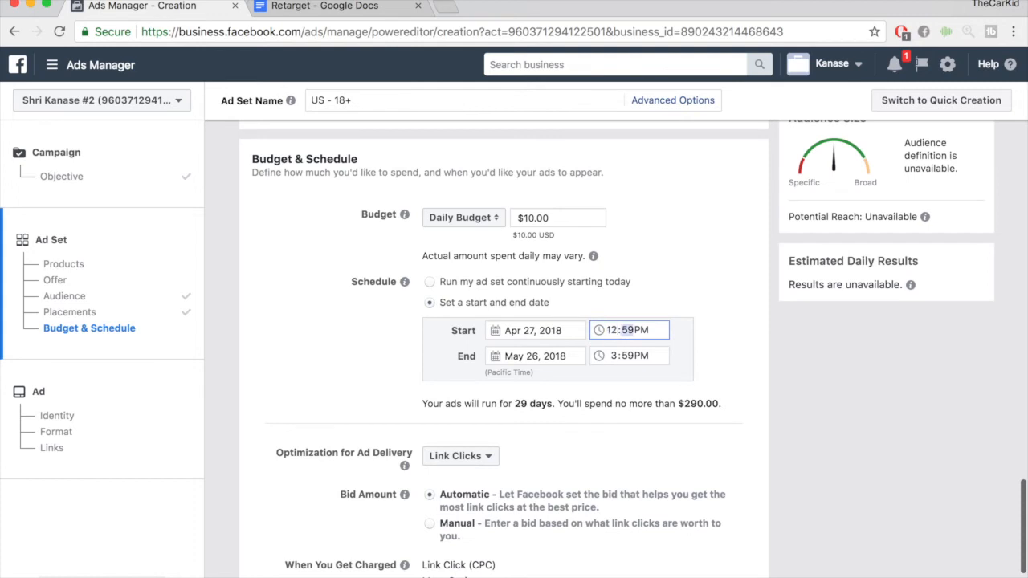
type("a")
key("Tab")
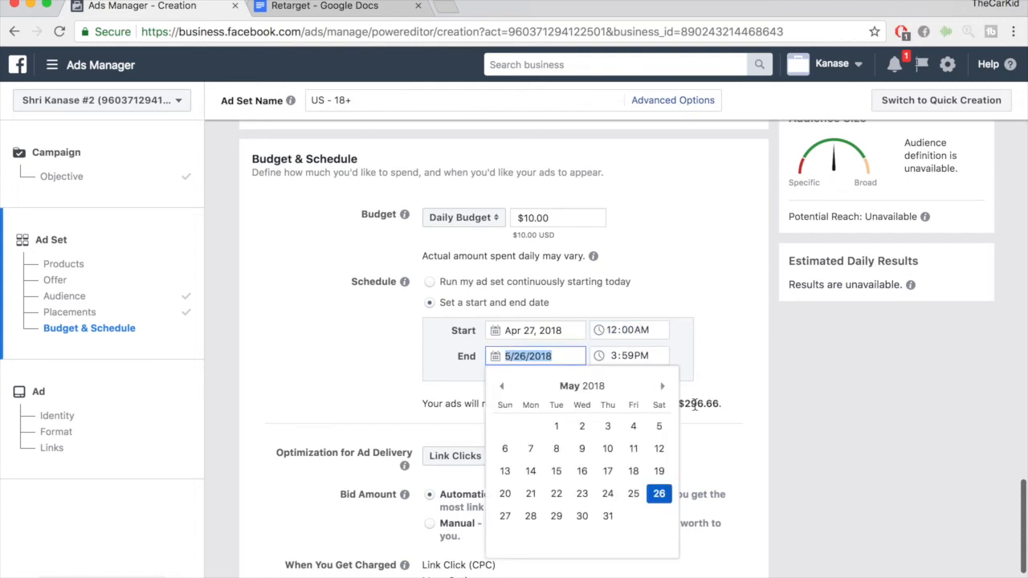
Set the ad set's end date to Aug 31, 2018
left_click(662, 386)
left_click(661, 388)
left_click(661, 388)
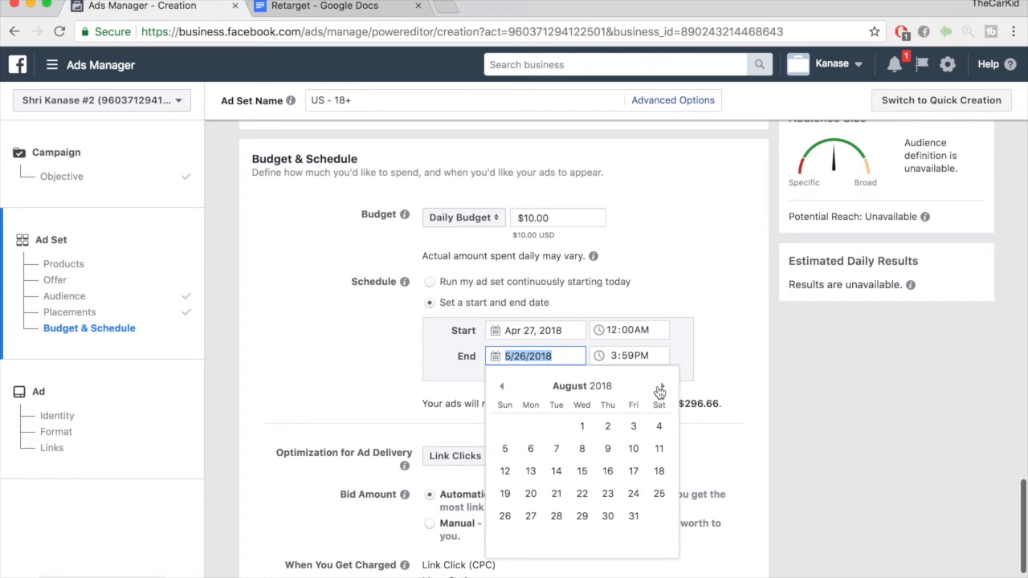
left_click(634, 515)
Optimize ad delivery for Conversion Events with a conversion window of 1 day click
scroll(488, 349, "down", 1)
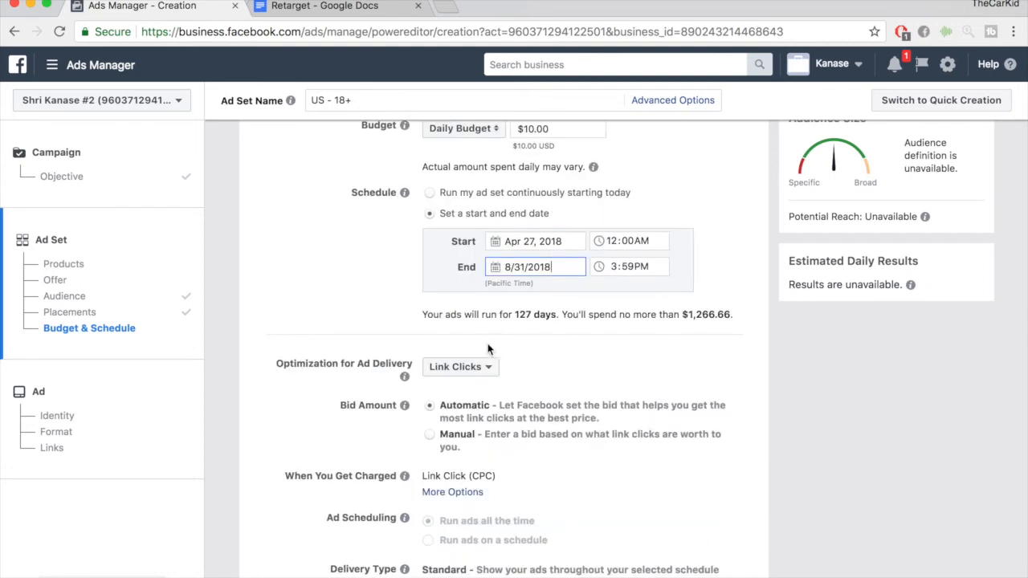
left_click(445, 367)
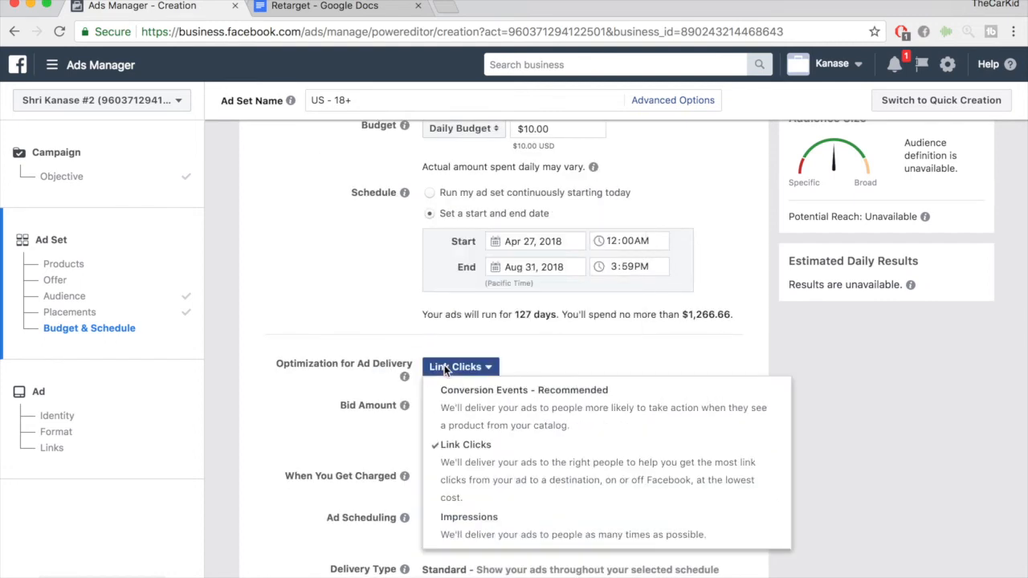
left_click(456, 408)
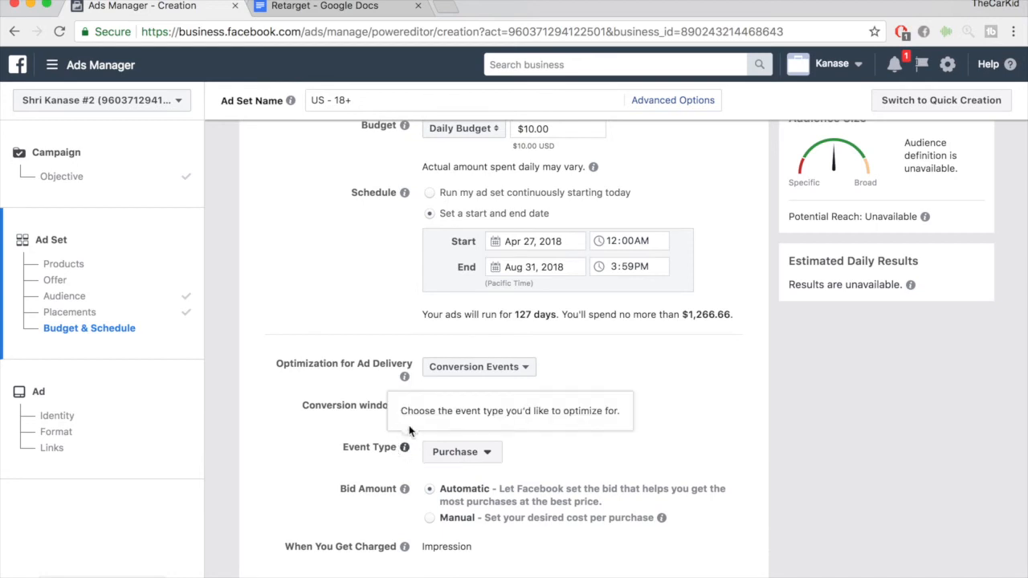
left_click(482, 410)
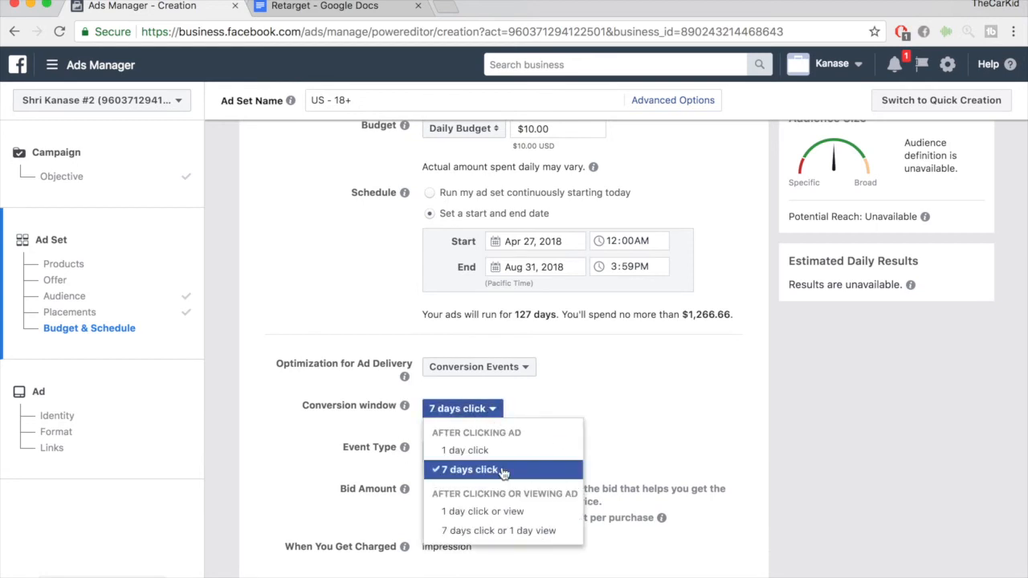
left_click(465, 451)
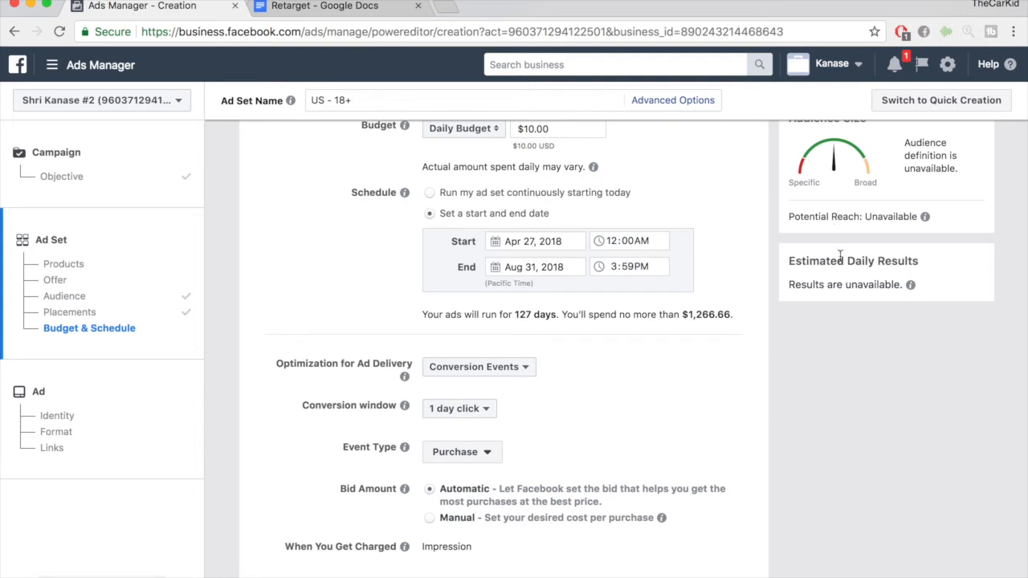
Finish the ad set's budget and schedule settings and continue to the ad setup
scroll(791, 333, "down", 3)
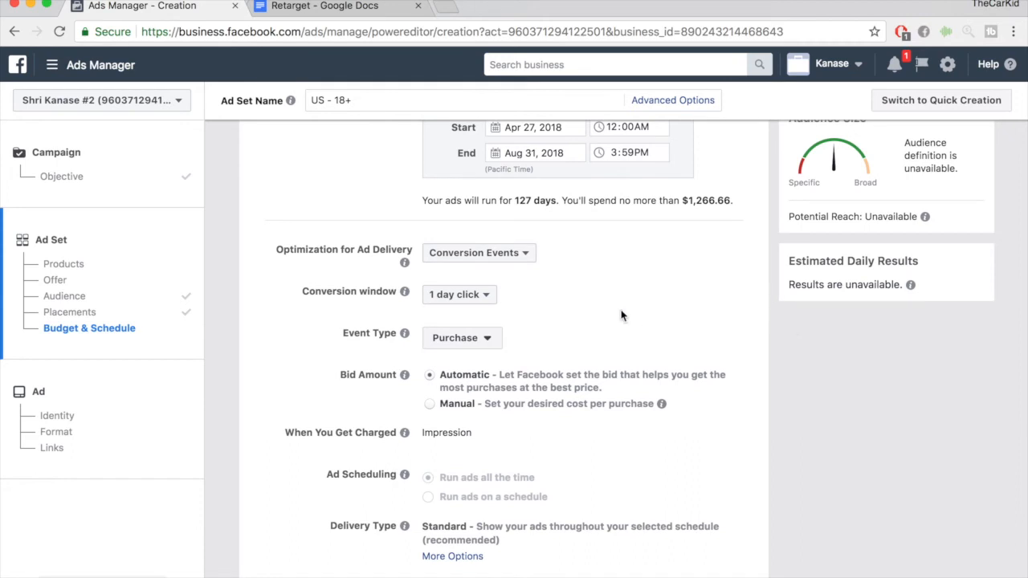
scroll(719, 394, "down", 2)
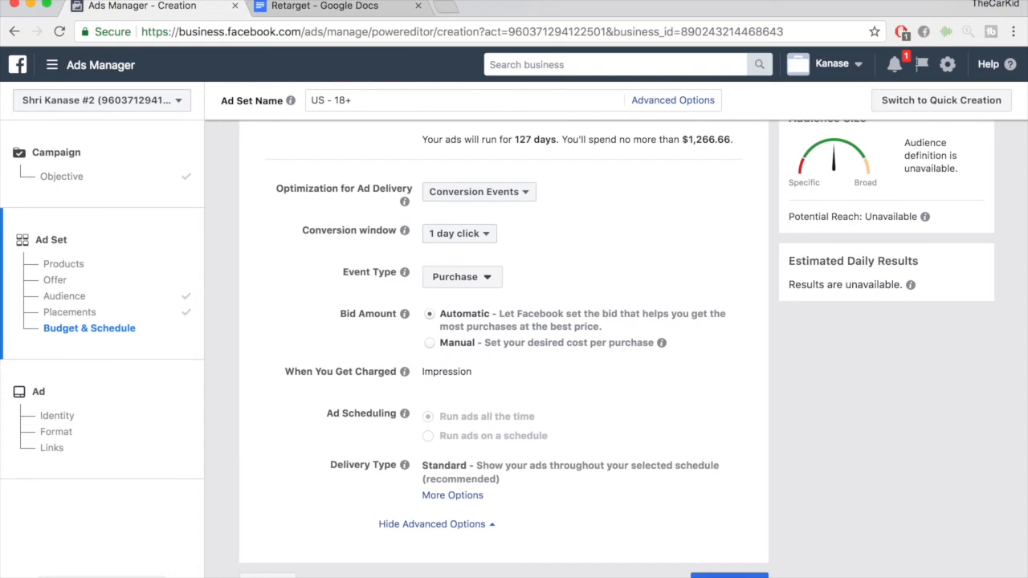
left_click(740, 566)
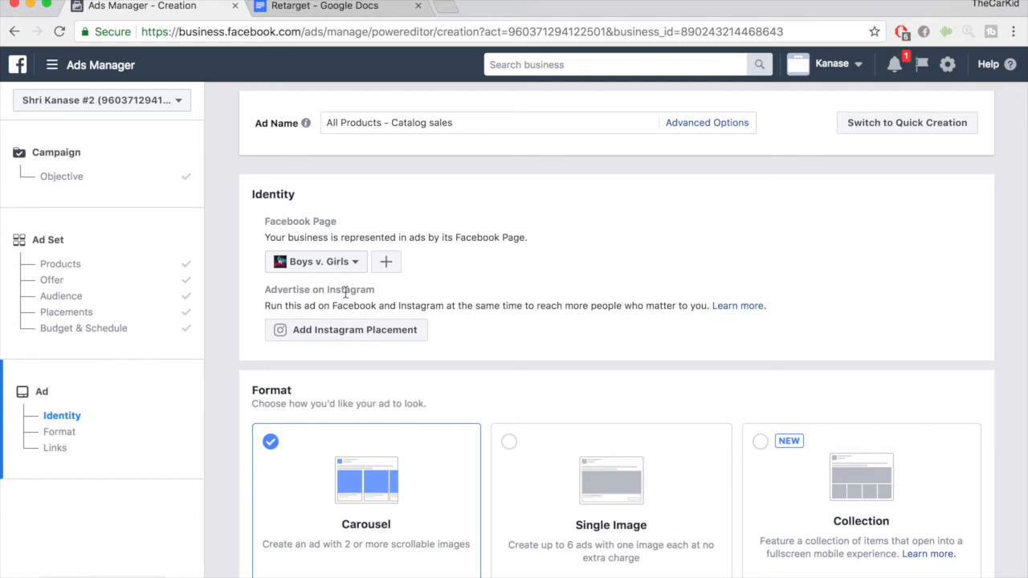
Enter "Summer Flash Sale" as the first line of the carousel ad's text
scroll(346, 300, "down", 3)
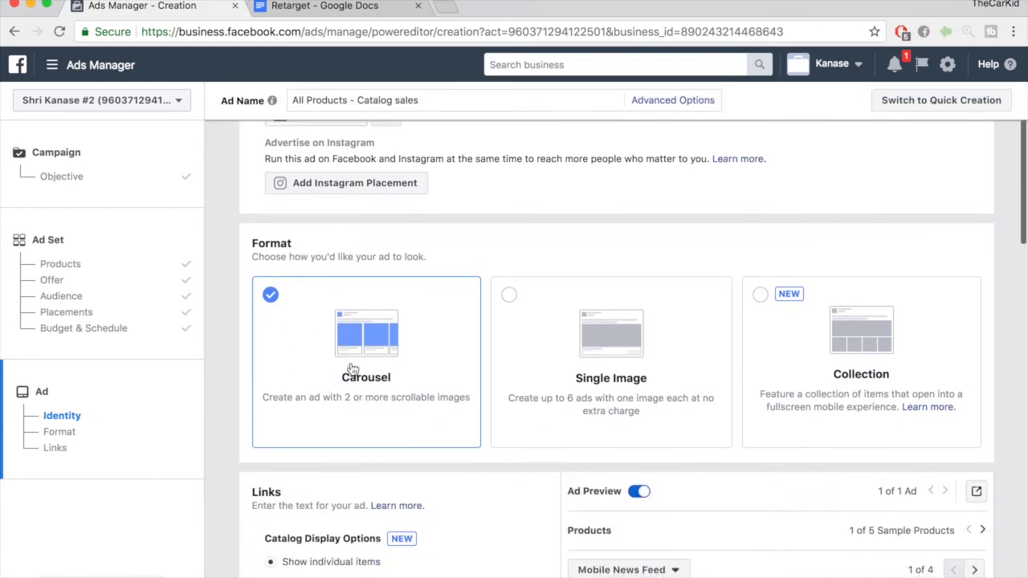
scroll(351, 368, "down", 5)
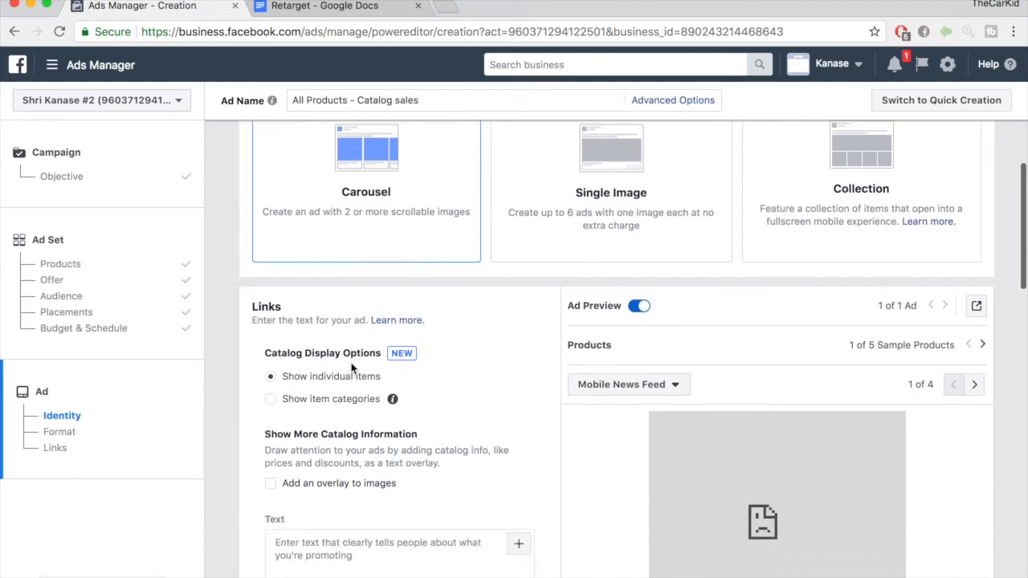
scroll(351, 368, "down", 6)
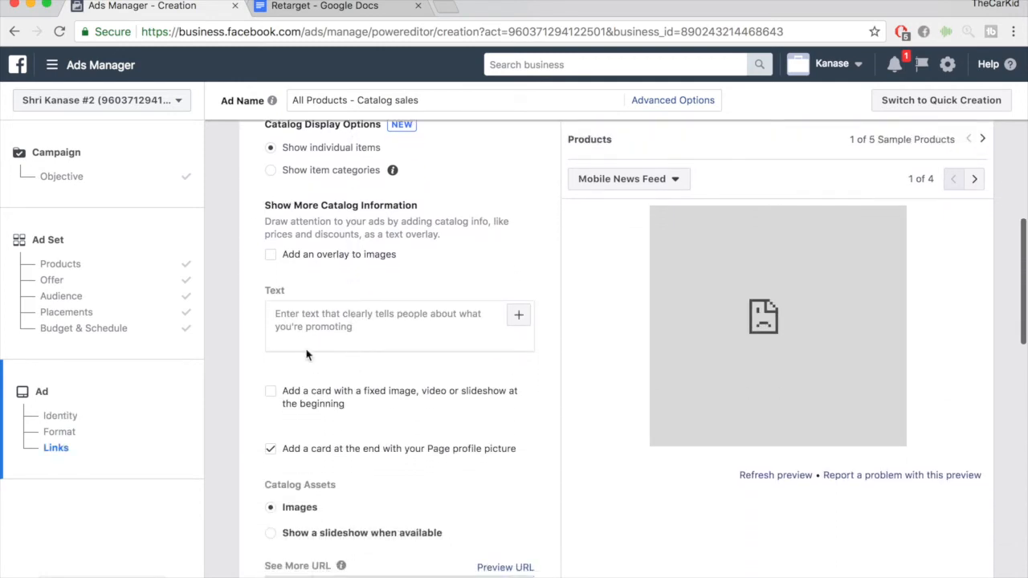
left_click(342, 323)
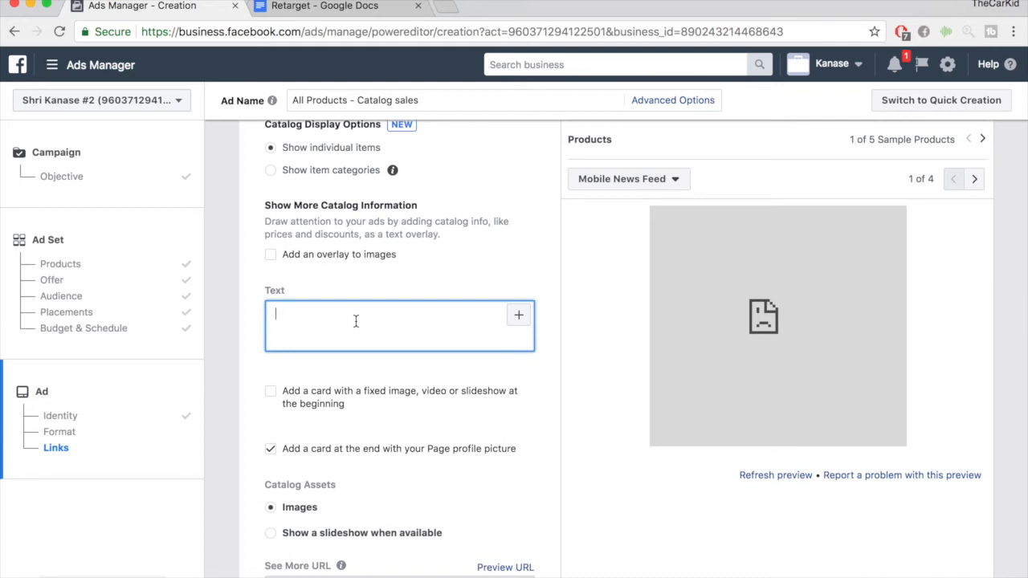
type("Summer Fals")
key("BackSpace")
key("BackSpace")
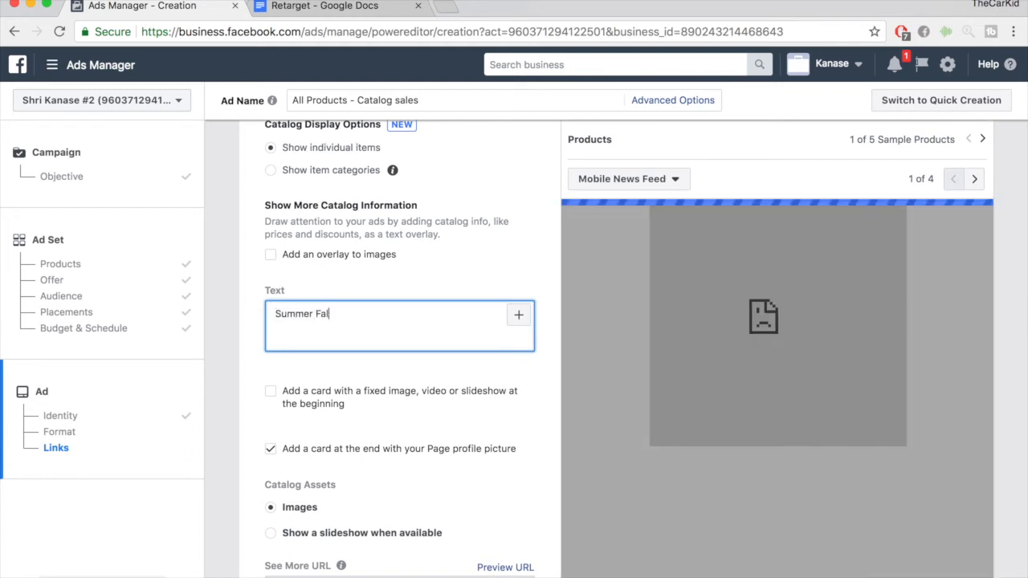
key("BackSpace")
type("lash Sale")
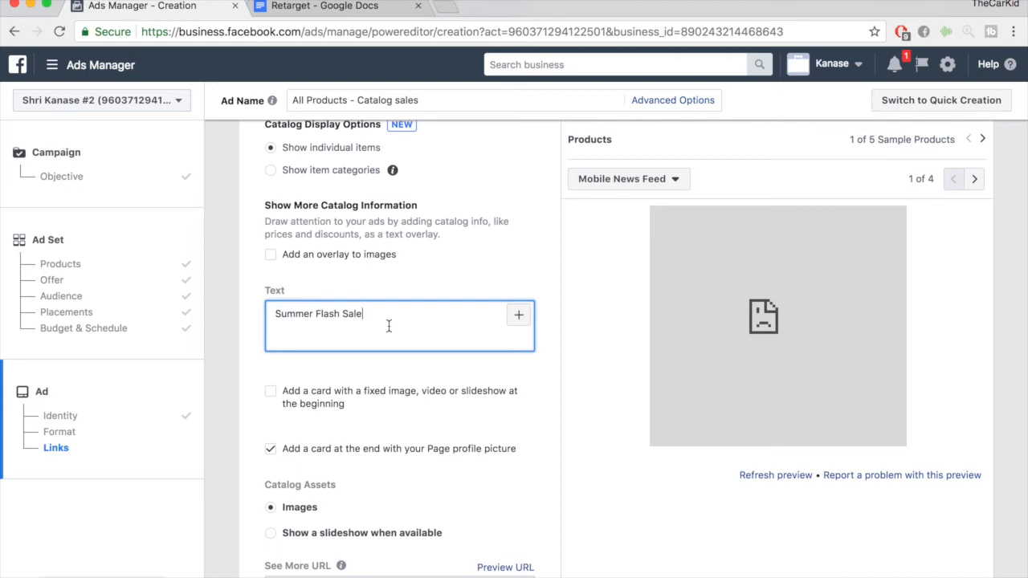
Add the lines "Use Promo Code: Save10 for 10% Off!" and "Sale Ends in 3 Days!" to the ad text
key("Return")
type("Use Promo Code : ")
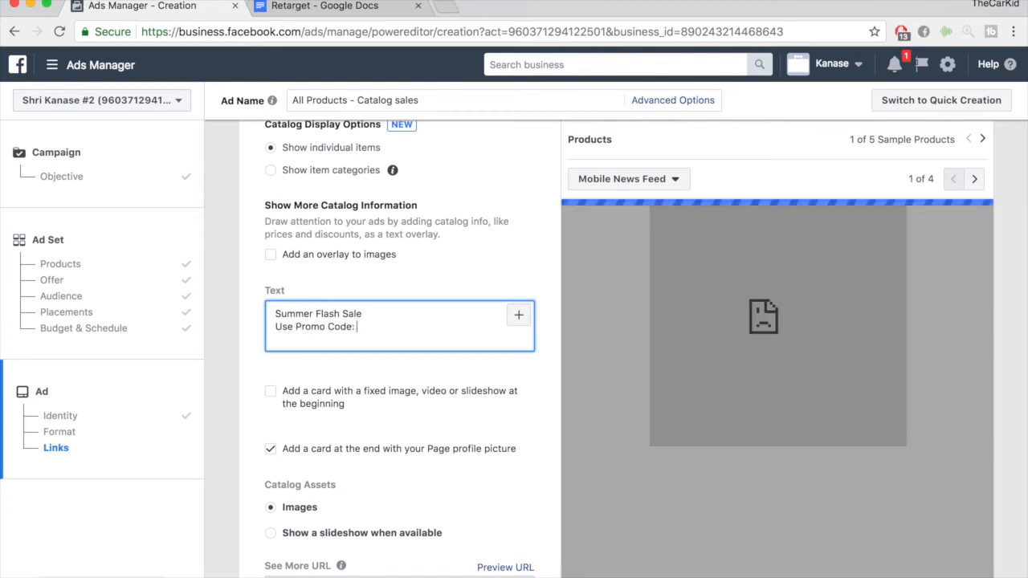
type("Save10 for 10% Off!")
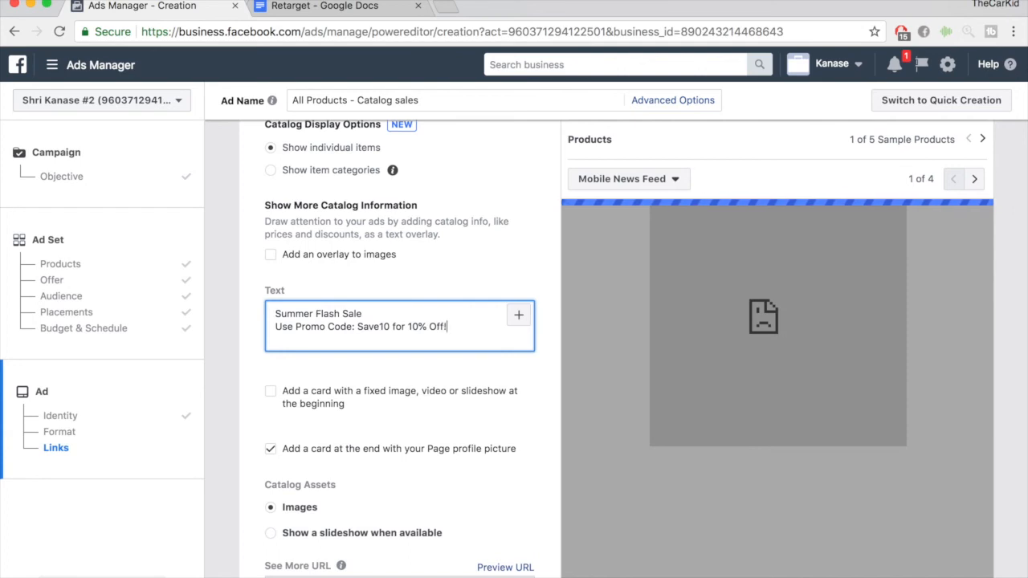
key("Return")
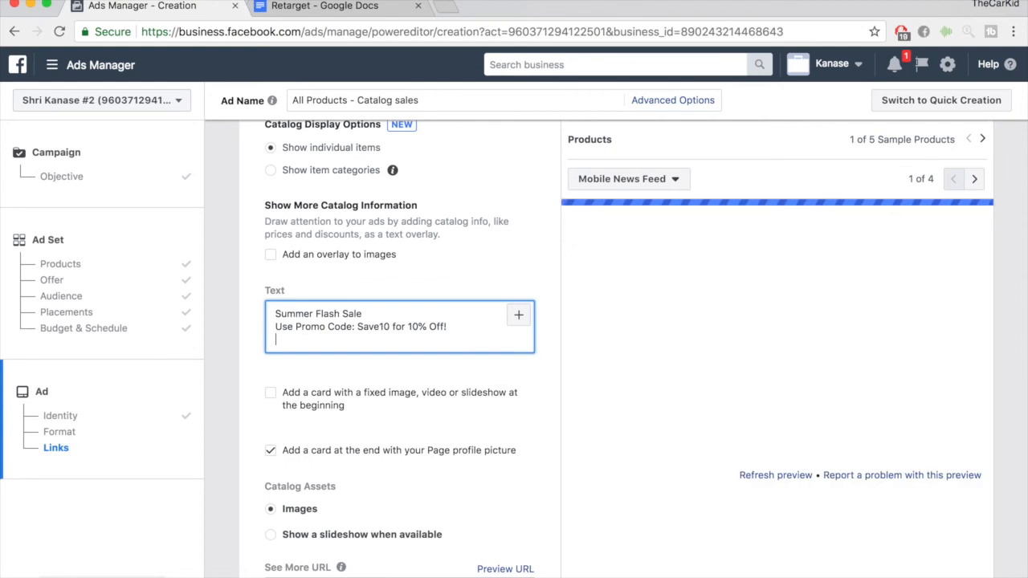
type("Sale Ends in 3 Days!")
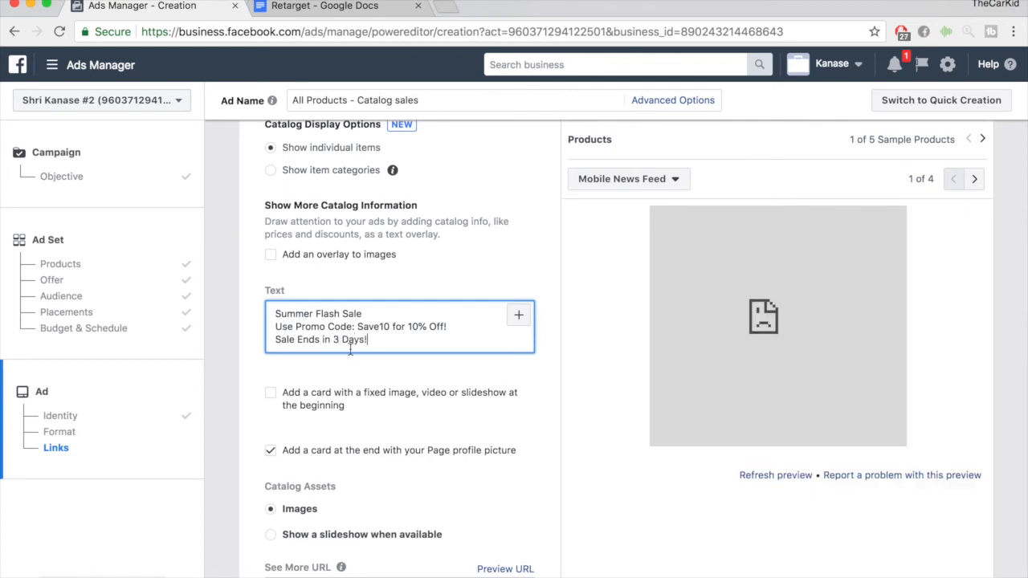
left_click(459, 328)
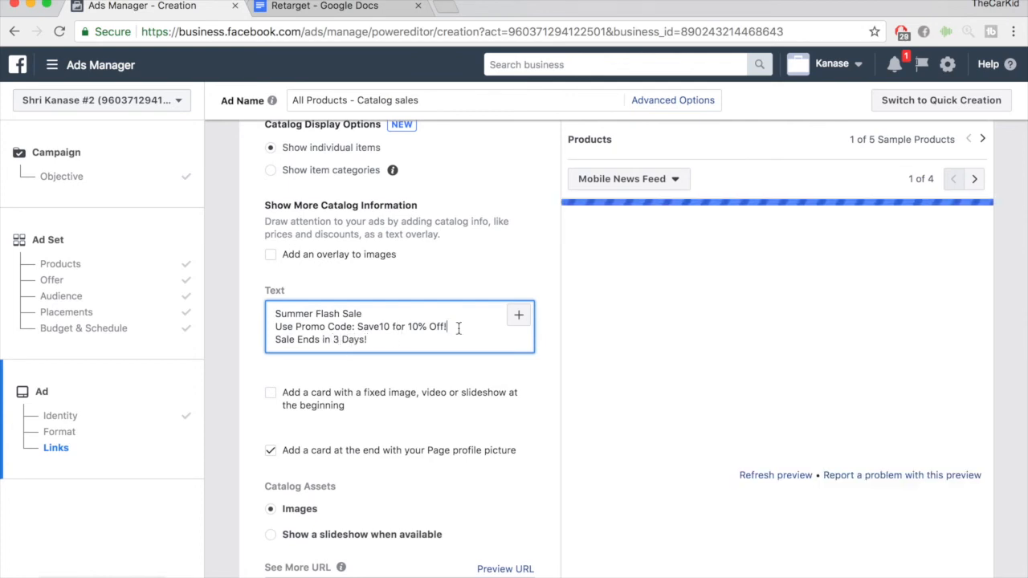
left_click_drag(459, 328, 459, 343)
left_click(452, 341)
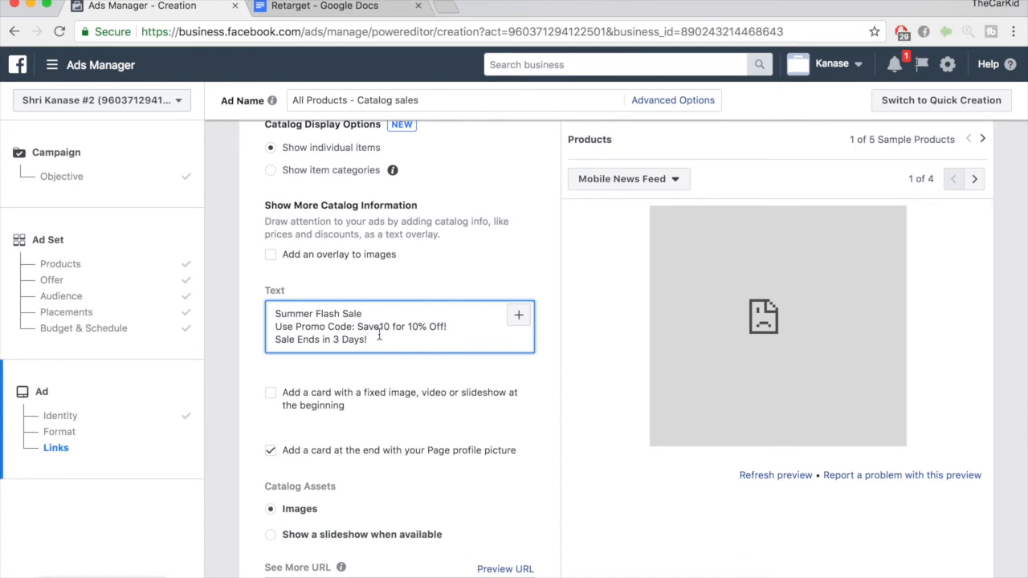
left_click_drag(368, 341, 273, 319)
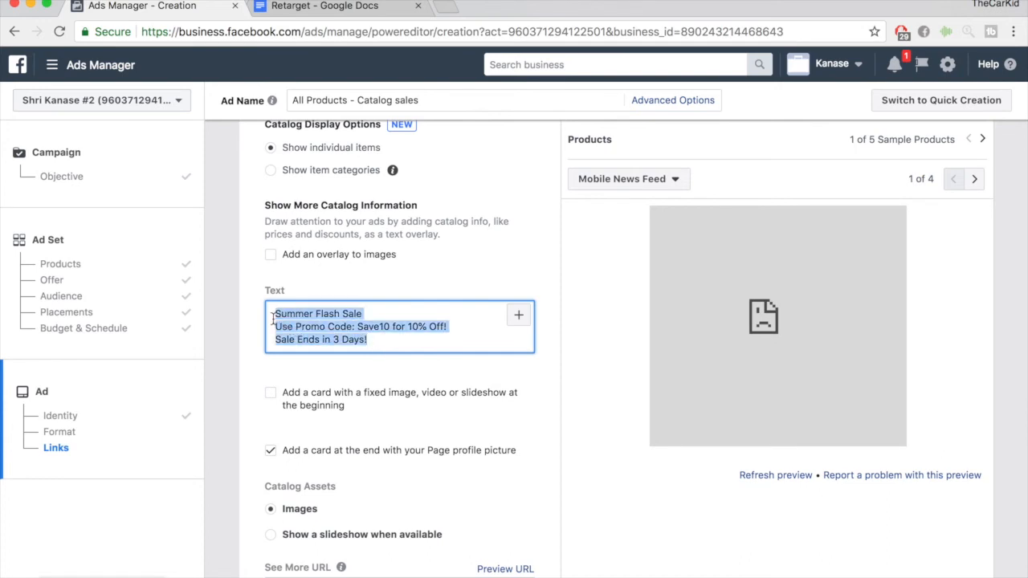
left_click(303, 326)
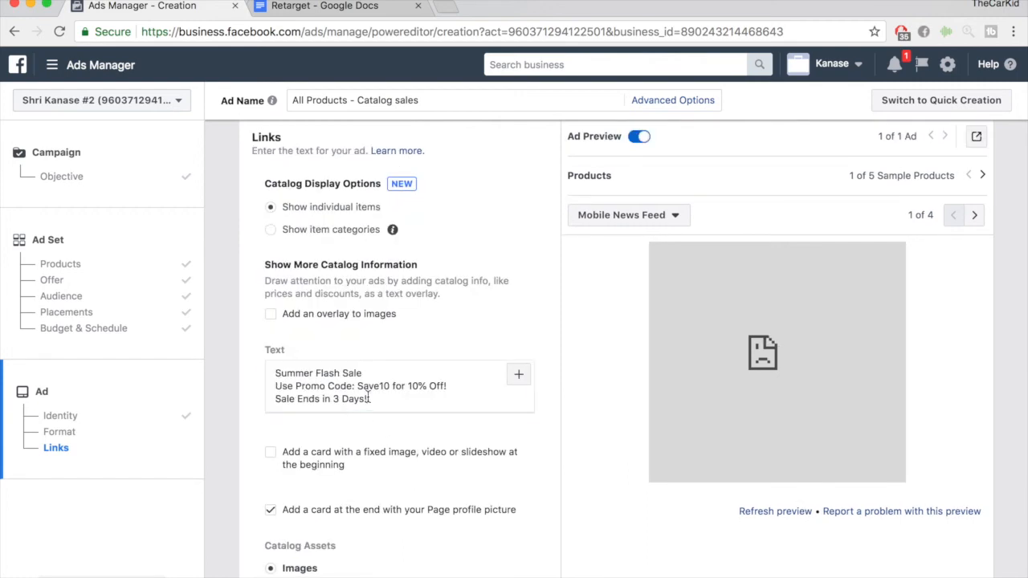
left_click_drag(368, 399, 282, 387)
left_click(283, 387)
Set the ad's catalog assets to show a slideshow when available
scroll(283, 387, "down", 3)
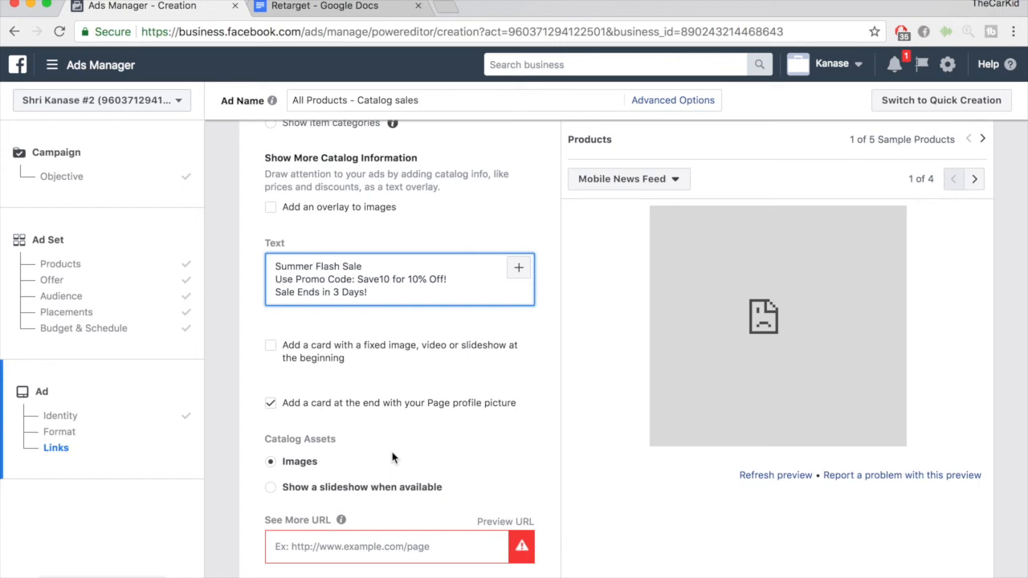
left_click(268, 407)
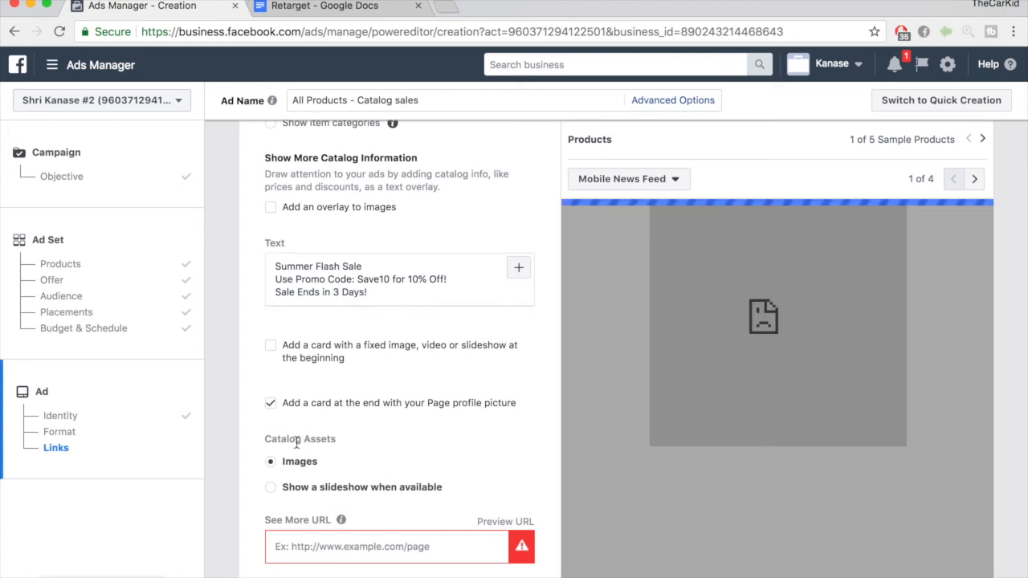
left_click(271, 488)
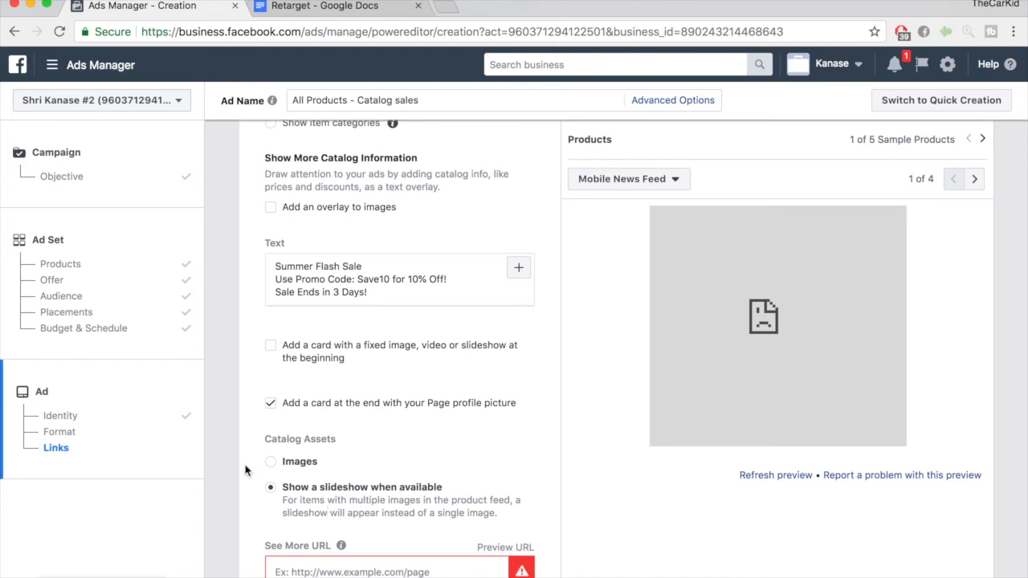
Review the ad's remaining link settings, from the See More URL and headline to the call to action and URL parameters
scroll(246, 471, "down", 4)
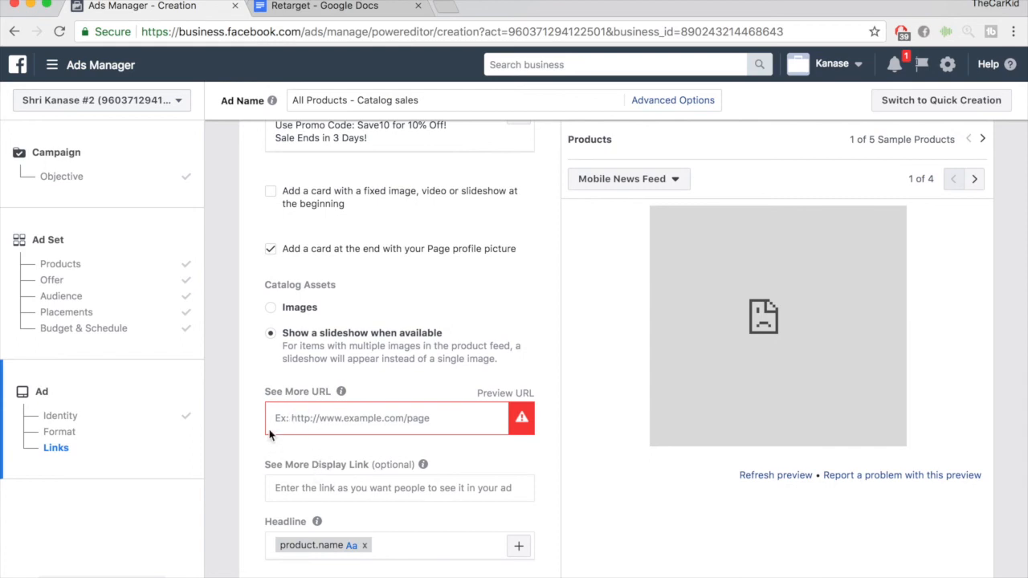
scroll(262, 441, "down", 2)
scroll(259, 444, "down", 2)
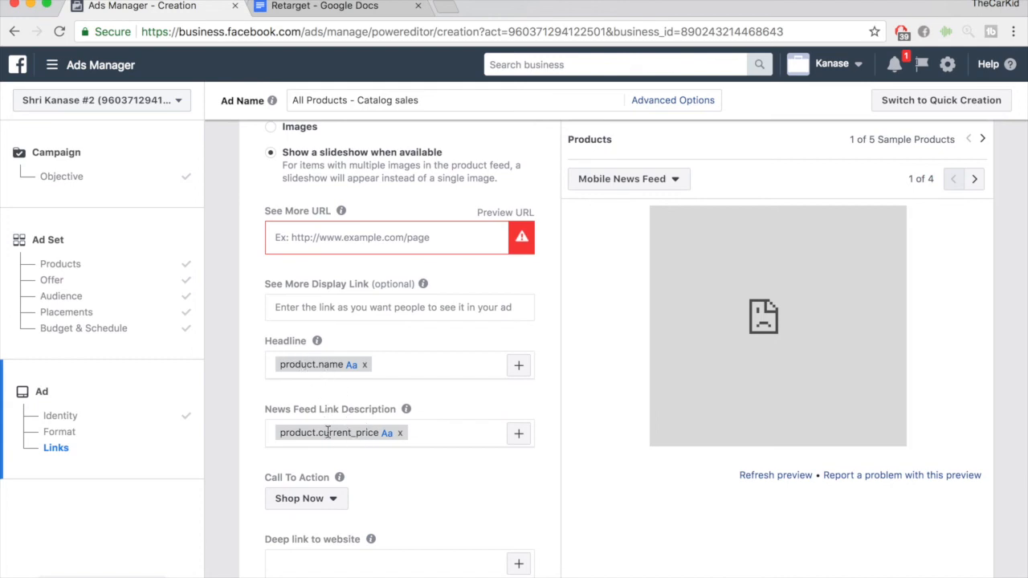
scroll(348, 421, "down", 1)
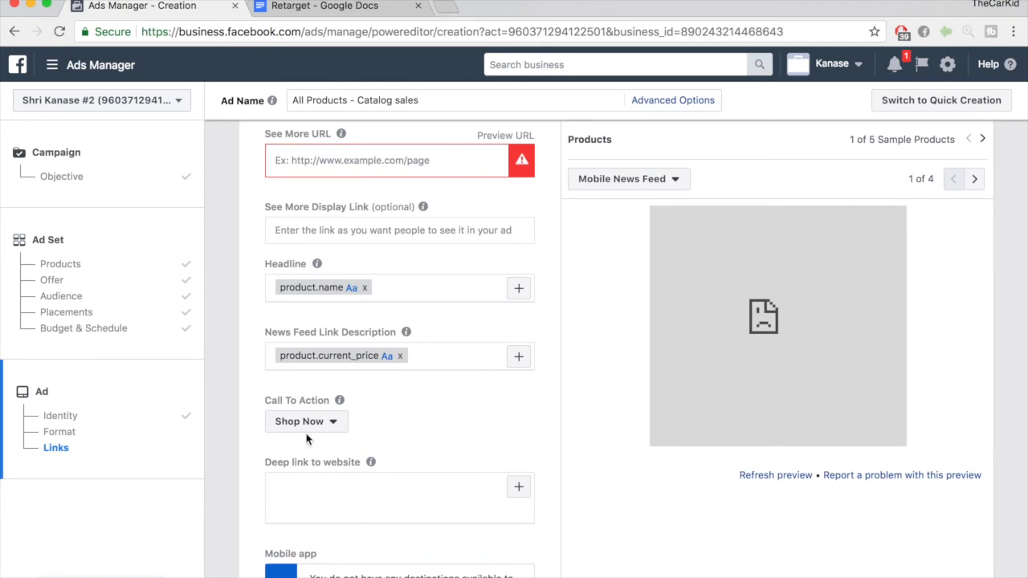
scroll(306, 438, "down", 4)
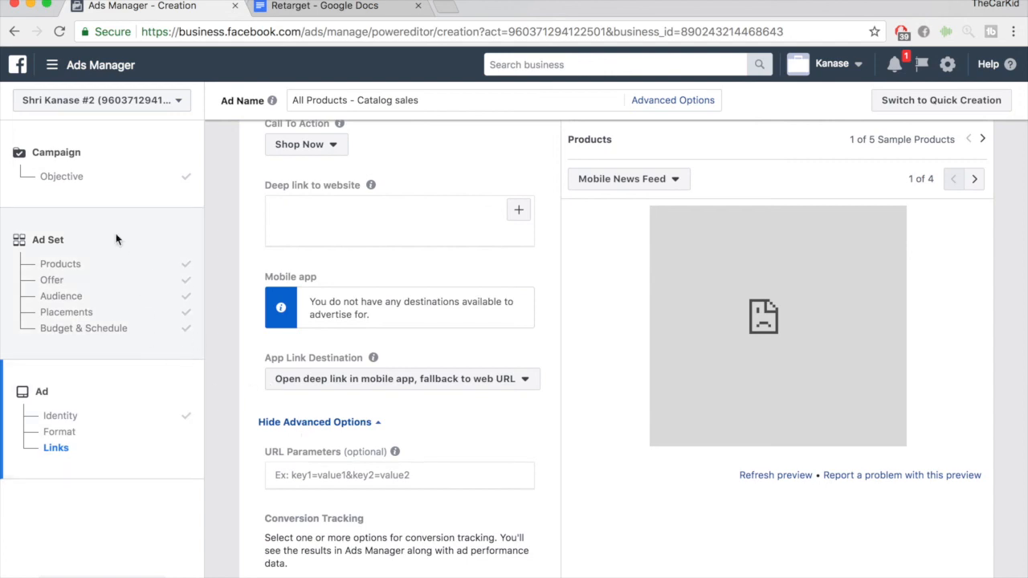
In the ad set's custom combination audience, set the included product Viewed interaction to the last 14 days
left_click(81, 240)
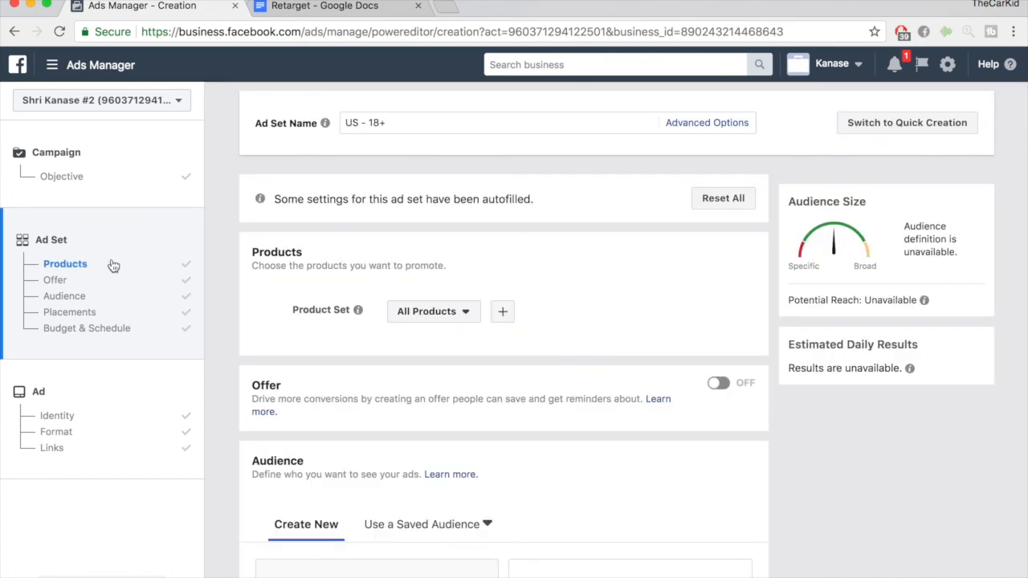
scroll(276, 273, "down", 5)
scroll(278, 275, "down", 5)
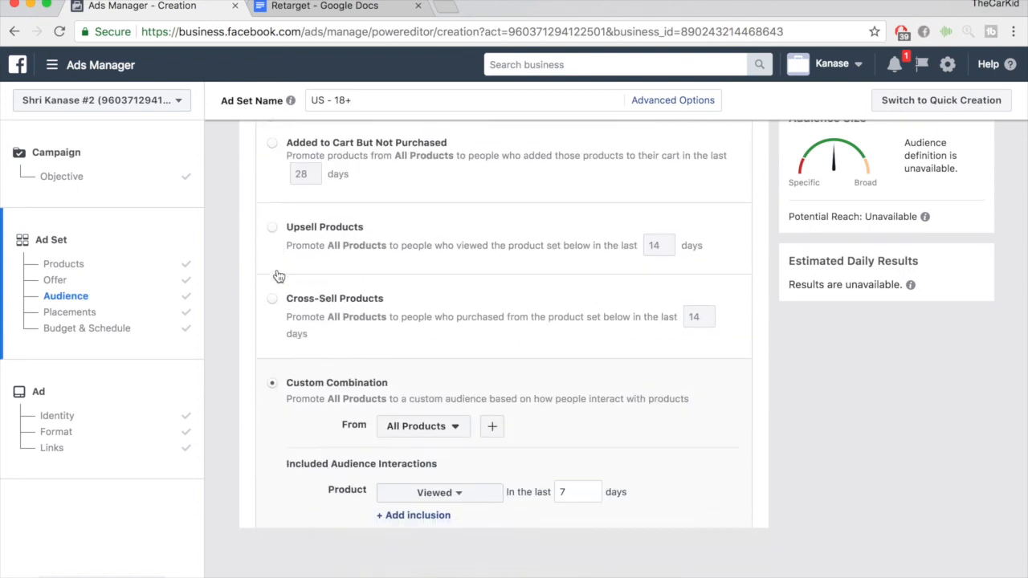
left_click(580, 359)
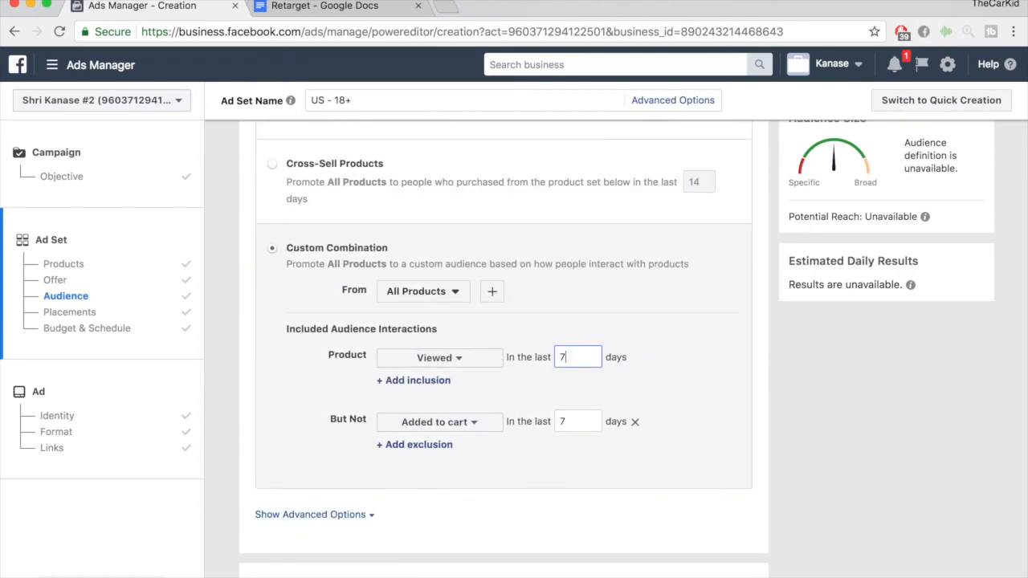
key("BackSpace")
type("14")
Add an audience exclusion for people who viewed products in the last 7 days
left_click(402, 445)
left_click(440, 448)
left_click(446, 466)
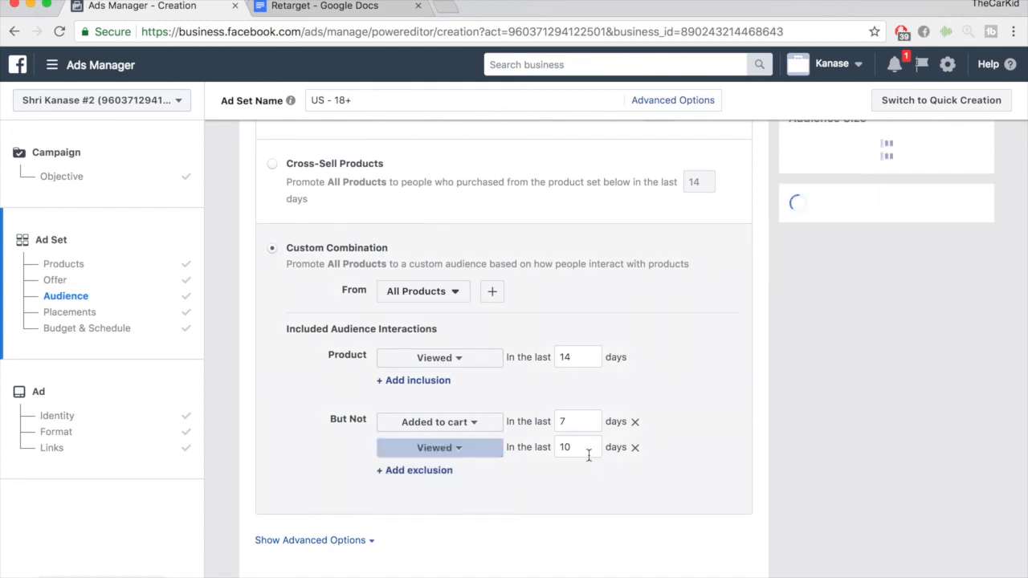
double_click(565, 448)
type("7")
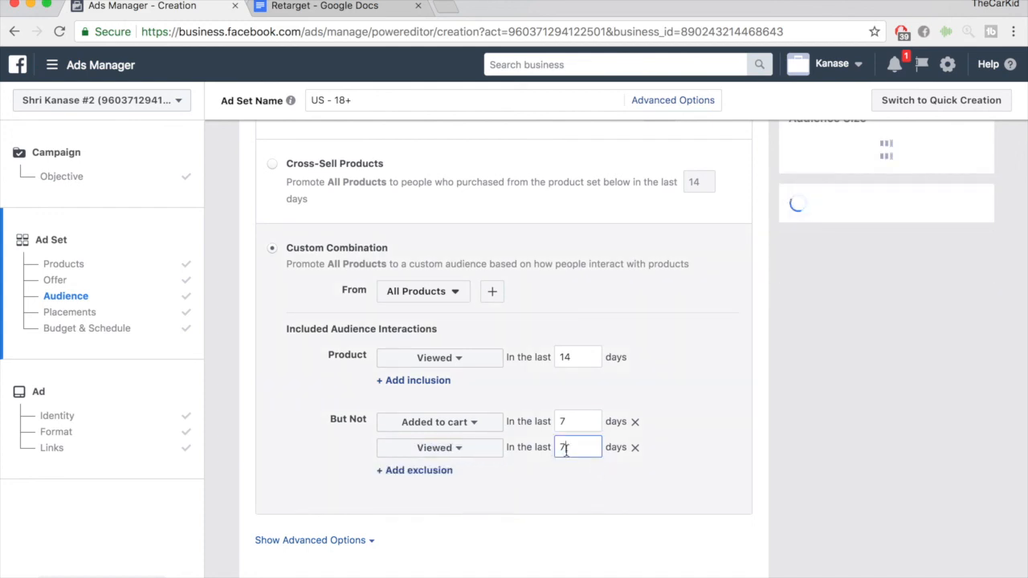
left_click(653, 479)
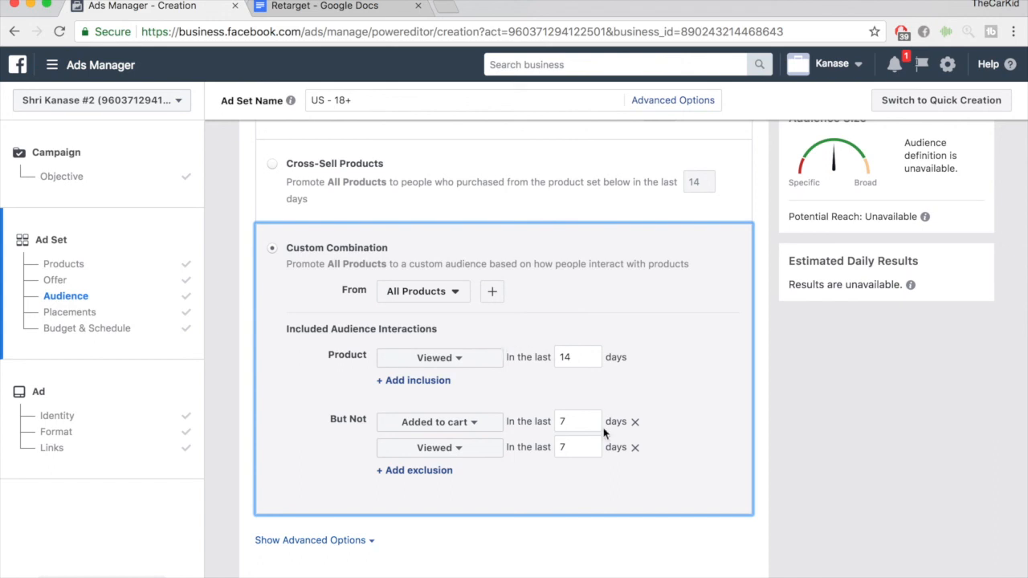
Check the hot traffic retargeting funnel notes in the Retarget document in Google Docs, and return to Ads Manager
left_click(292, 12)
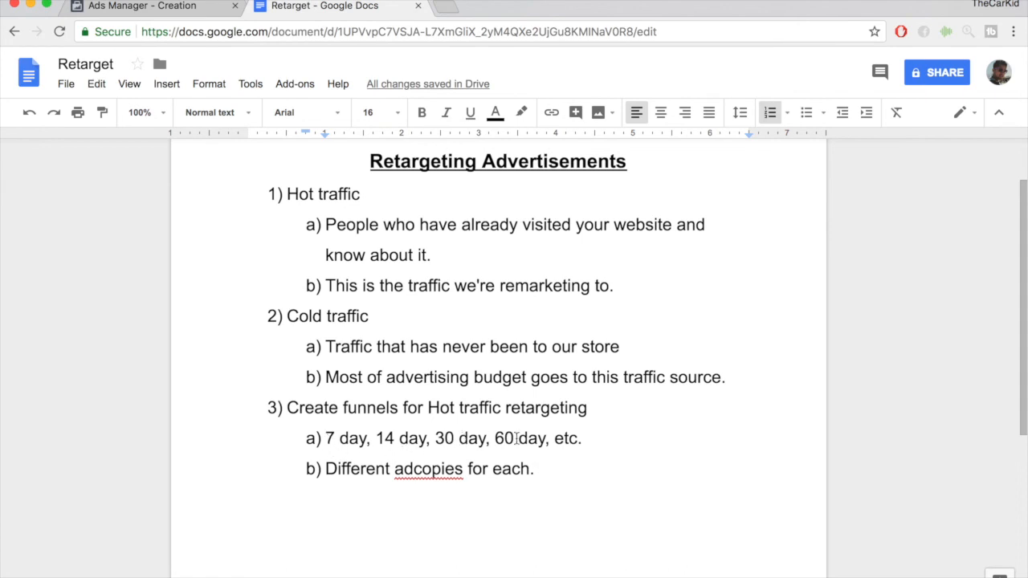
left_click(152, 16)
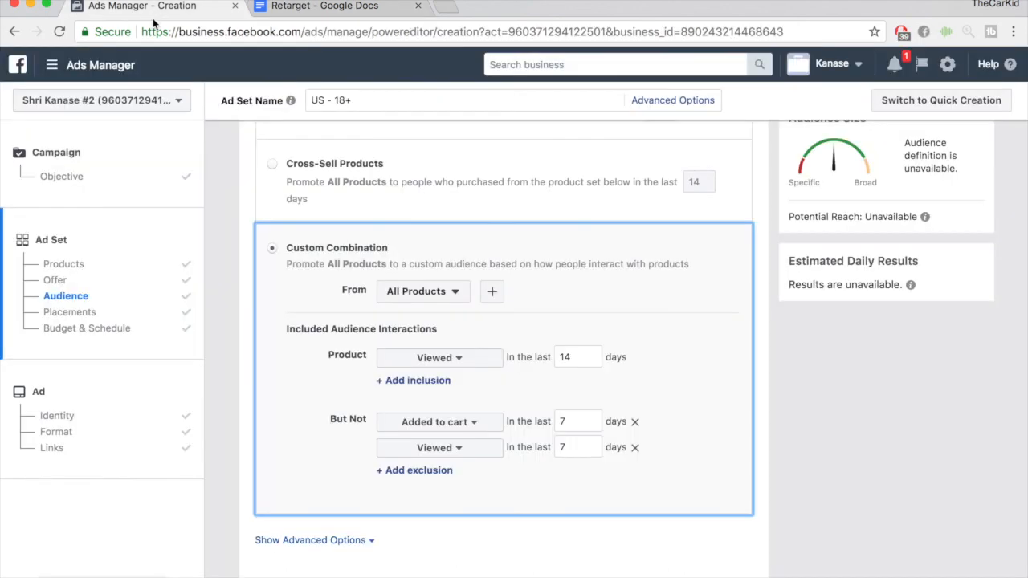